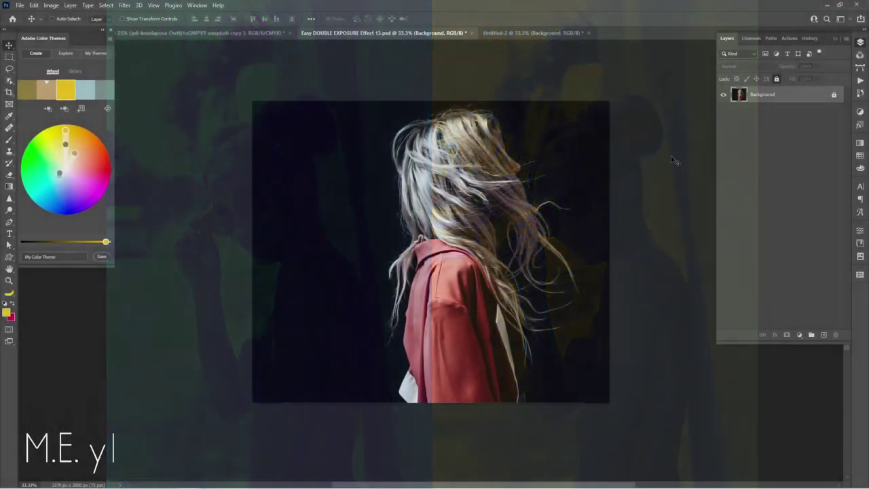
Switch to the Untitled-2 red-wall portrait and unlock its layer
{"action": "left_click", "coordinate": [556, 32]}
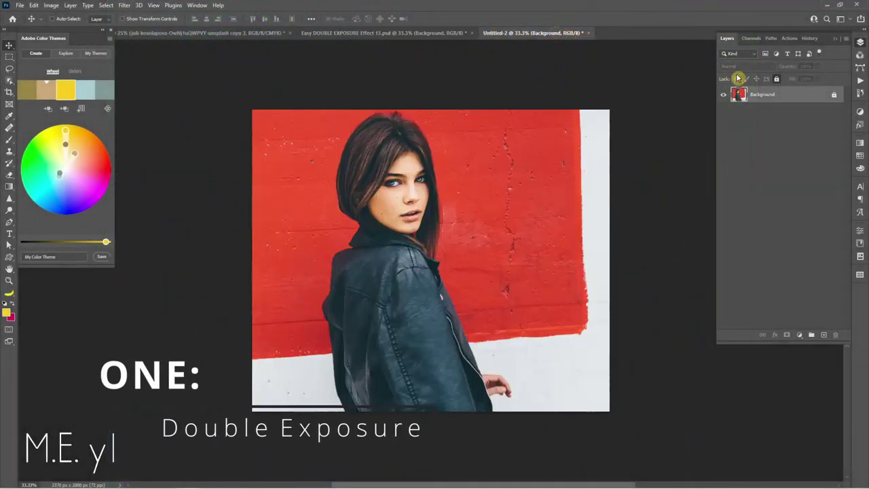
{"action": "left_click", "coordinate": [834, 95]}
Drag the red-wall portrait over the hair image at 58% opacity and unlock the bottom layer
{"action": "mouse_move", "coordinate": [546, 198]}
{"action": "left_mouse_down"}
{"action": "mouse_move", "coordinate": [477, 234]}
{"action": "mouse_move", "coordinate": [485, 264]}
{"action": "mouse_move", "coordinate": [418, 265]}
{"action": "left_mouse_up"}
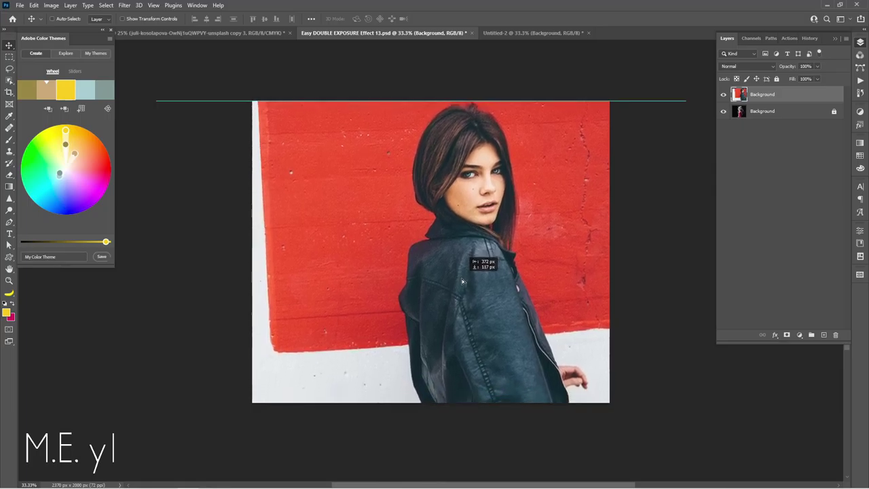
{"action": "left_click", "coordinate": [817, 65]}
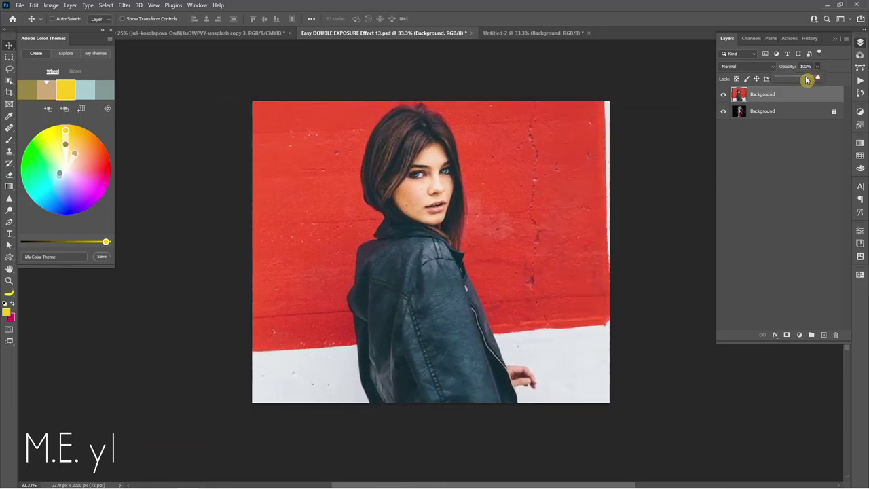
{"action": "left_click_drag", "start_coordinate": [818, 82], "coordinate": [801, 81]}
{"action": "left_click_drag", "start_coordinate": [453, 255], "coordinate": [435, 265]}
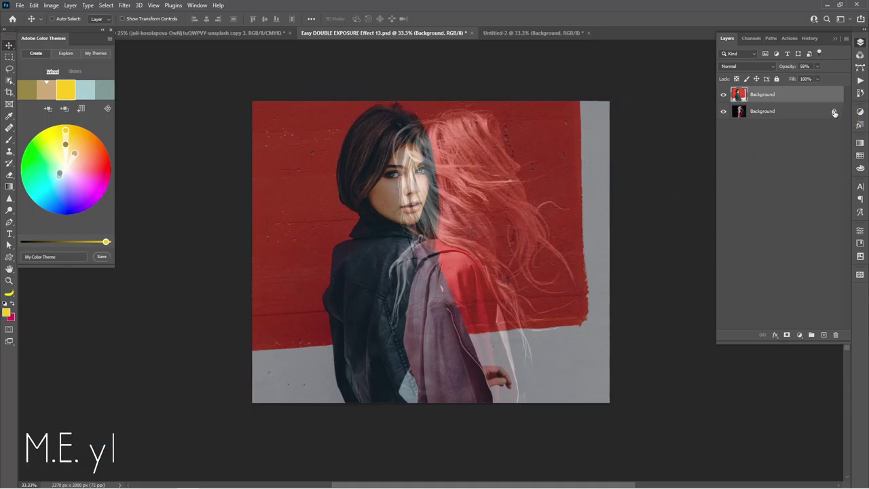
{"action": "left_click", "coordinate": [834, 112]}
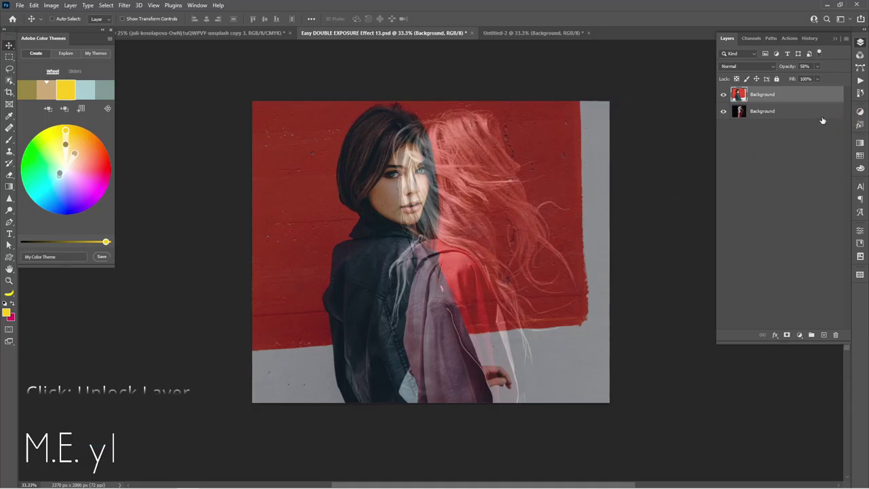
{"action": "left_click", "coordinate": [799, 335]}
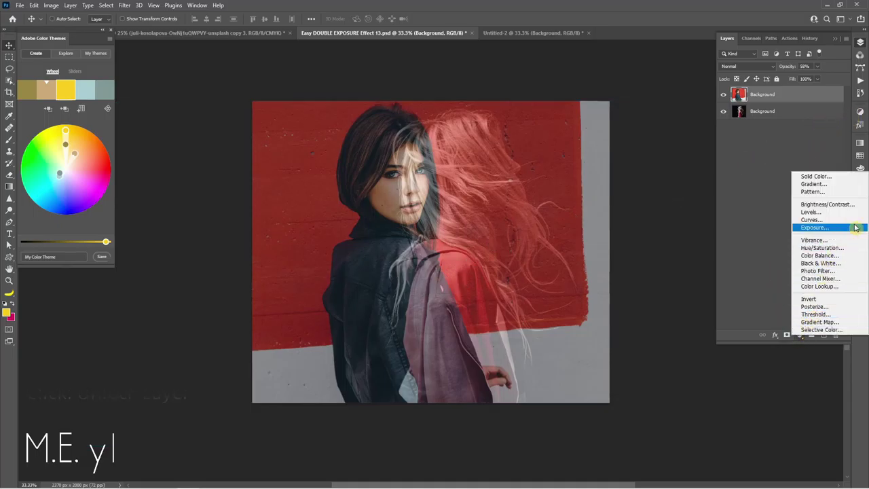
Add a grey #bababa Solid Color fill layer at the bottom and hide the red-wall portrait
{"action": "left_click", "coordinate": [852, 182]}
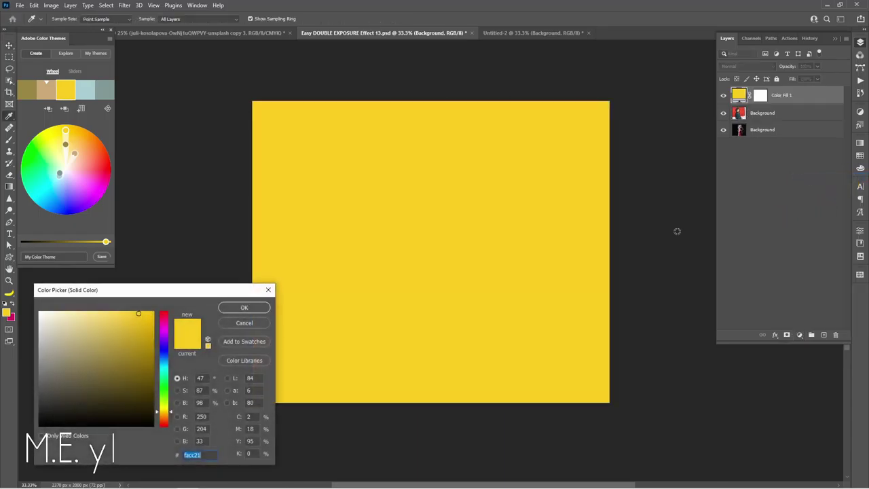
{"action": "left_click", "coordinate": [38, 340]}
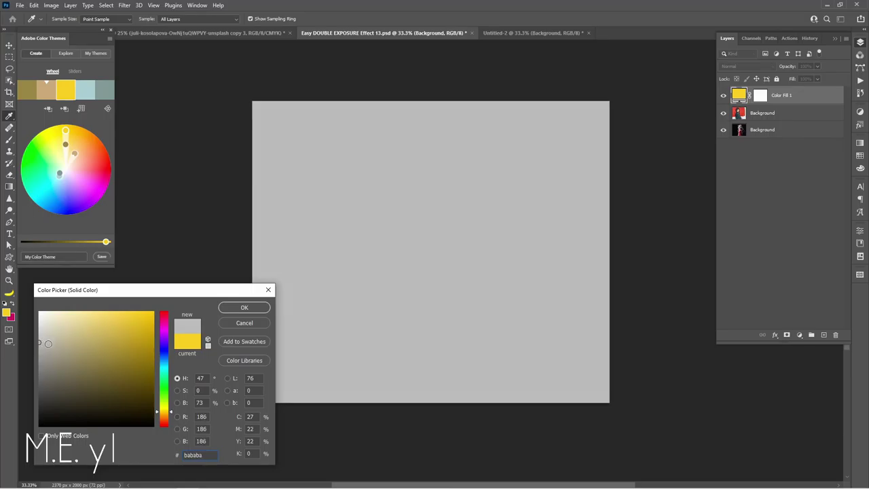
{"action": "left_click", "coordinate": [230, 307]}
{"action": "left_click_drag", "start_coordinate": [803, 99], "coordinate": [809, 143]}
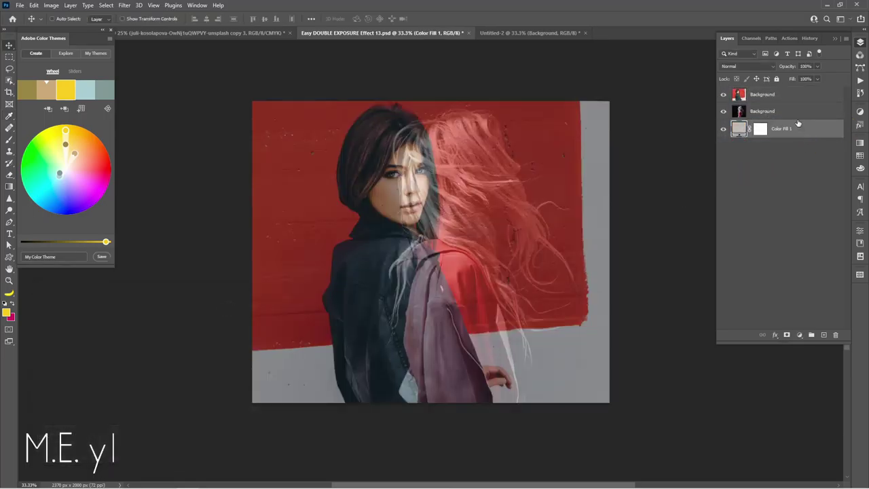
{"action": "left_click", "coordinate": [774, 110]}
{"action": "left_click", "coordinate": [723, 94]}
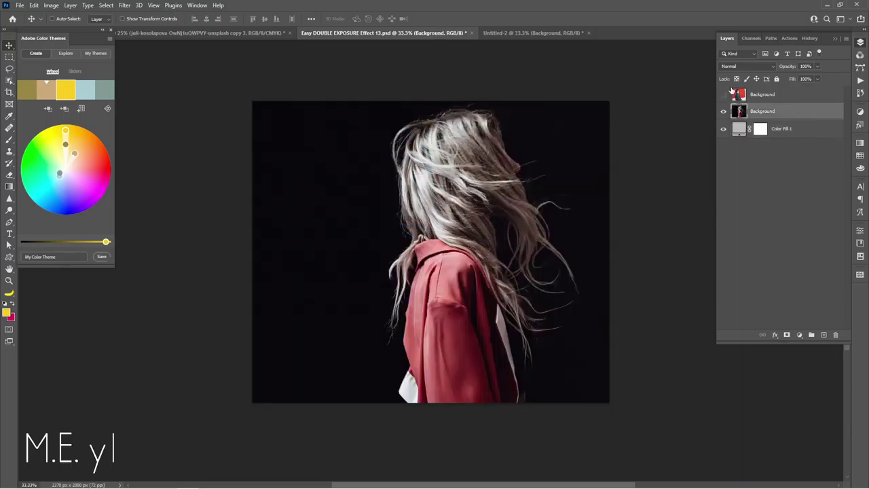
Select the windswept-hair woman with Select Subject and set the Refine Edge Brush to 74 px
{"action": "left_click", "coordinate": [8, 86]}
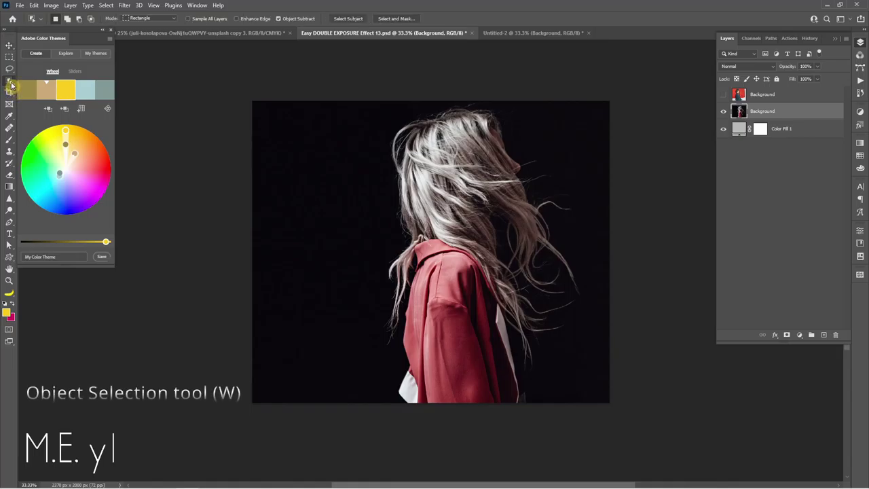
{"action": "left_click", "coordinate": [349, 19]}
{"action": "left_click", "coordinate": [396, 18]}
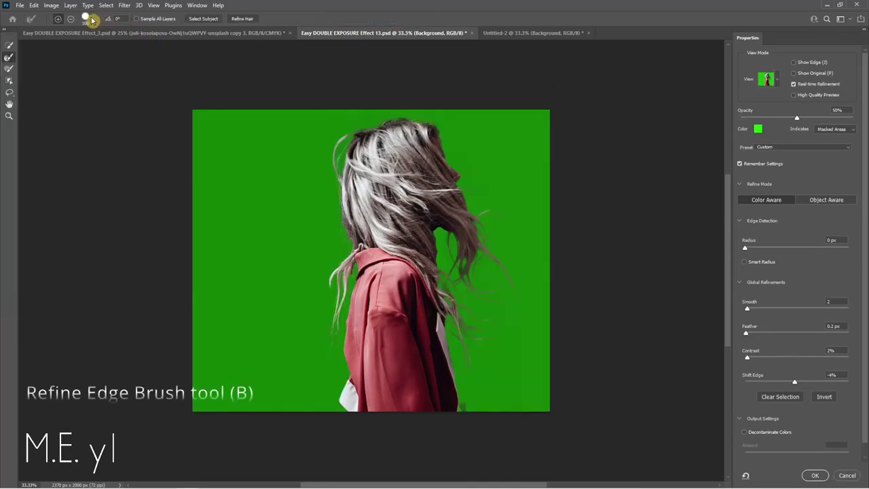
{"action": "left_click", "coordinate": [93, 22]}
{"action": "left_click_drag", "start_coordinate": [89, 45], "coordinate": [75, 44]}
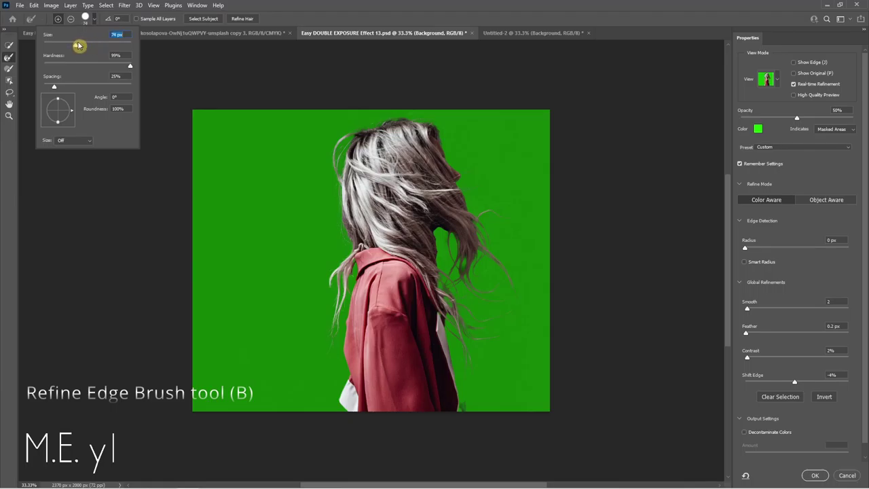
{"action": "left_click_drag", "start_coordinate": [131, 67], "coordinate": [116, 70]}
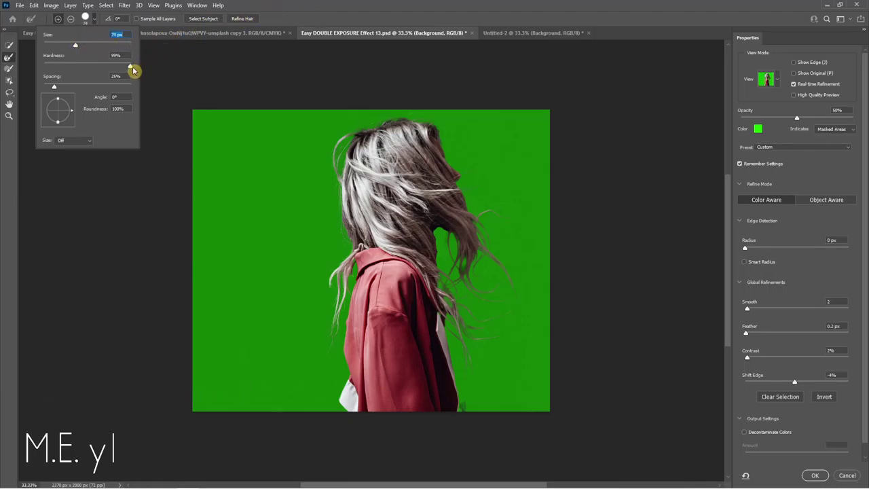
{"action": "left_click", "coordinate": [349, 20]}
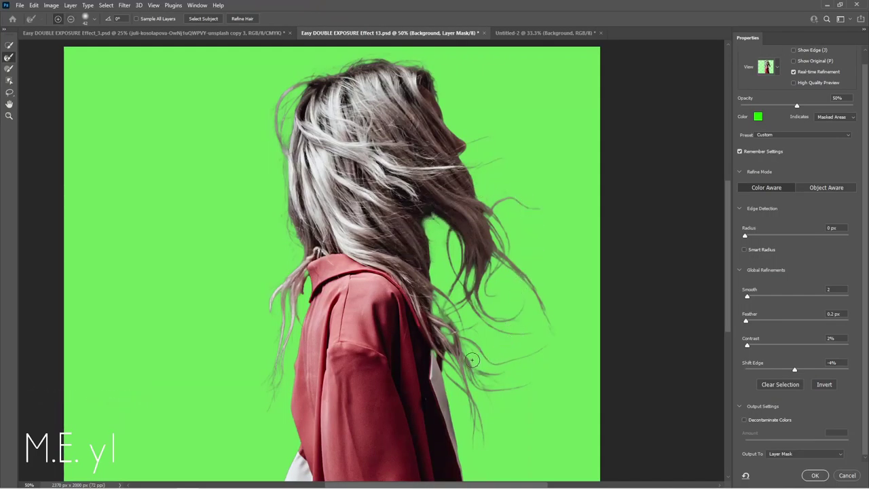
Refine and clean the lower hair edges, then output the selection as a layer mask
{"action": "left_click_drag", "start_coordinate": [443, 367], "coordinate": [447, 353]}
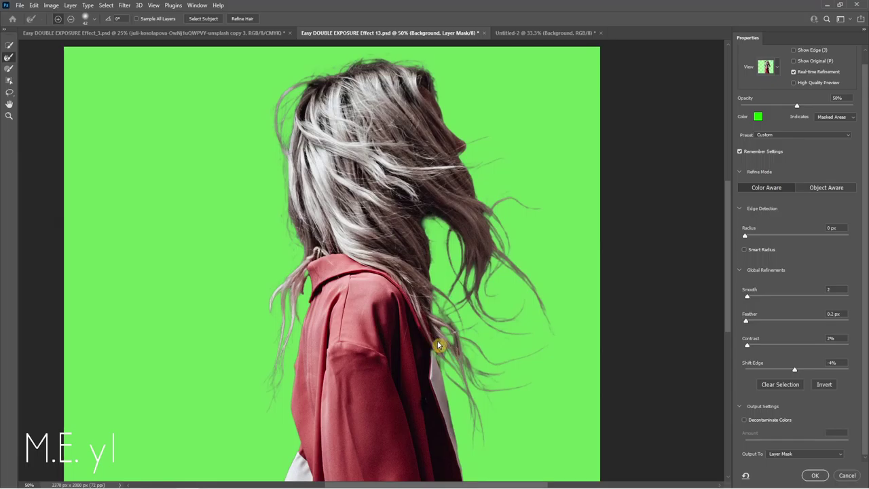
{"action": "left_click_drag", "start_coordinate": [518, 387], "coordinate": [508, 303]}
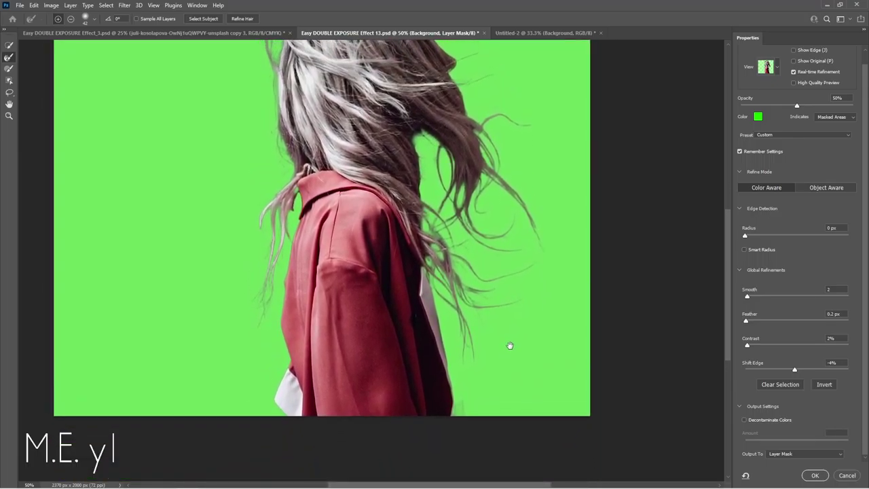
{"action": "mouse_move", "coordinate": [466, 394]}
{"action": "left_mouse_down"}
{"action": "mouse_move", "coordinate": [463, 423]}
{"action": "mouse_move", "coordinate": [465, 413]}
{"action": "left_mouse_up"}
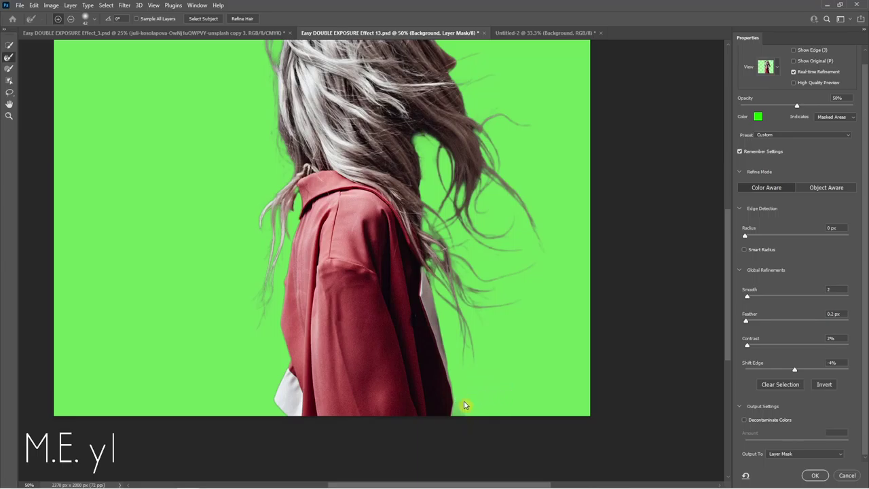
{"action": "left_click", "coordinate": [9, 69]}
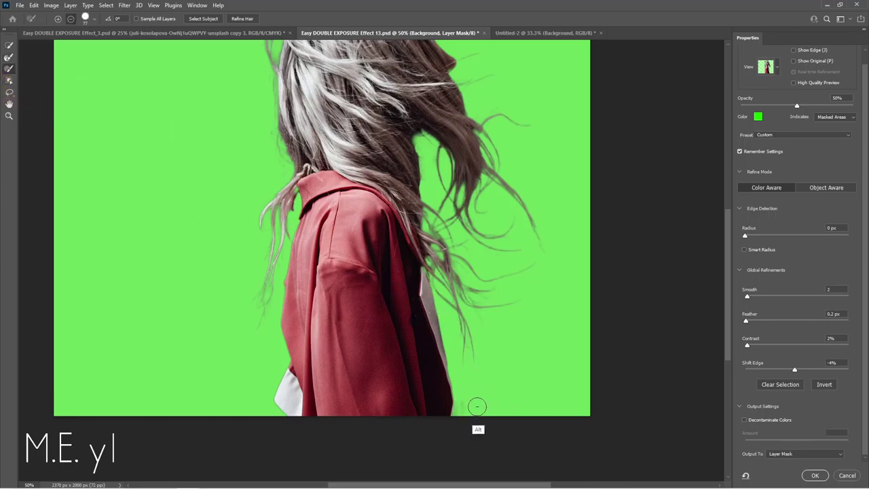
{"action": "left_click_drag", "start_coordinate": [481, 392], "coordinate": [466, 408]}
{"action": "left_click", "coordinate": [642, 427]}
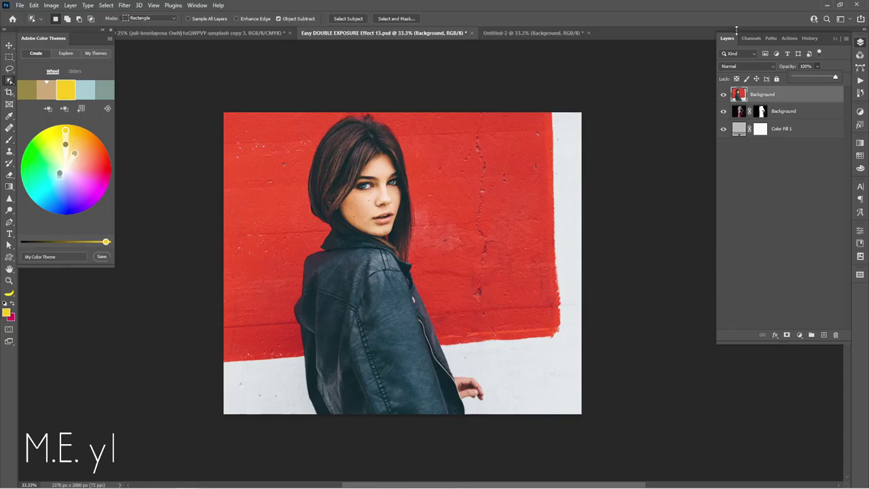
Mask the red-wall woman using Select Subject and Select and Mask output to a layer mask
{"action": "left_click", "coordinate": [9, 80]}
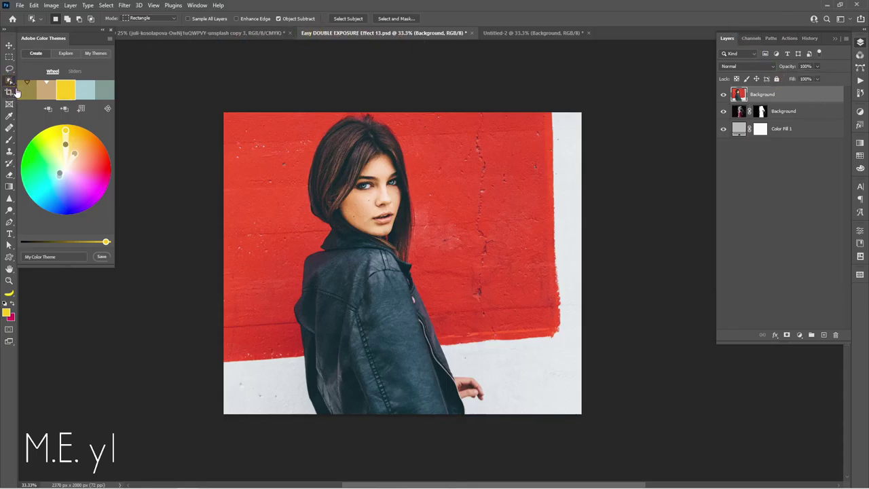
{"action": "left_click", "coordinate": [350, 19]}
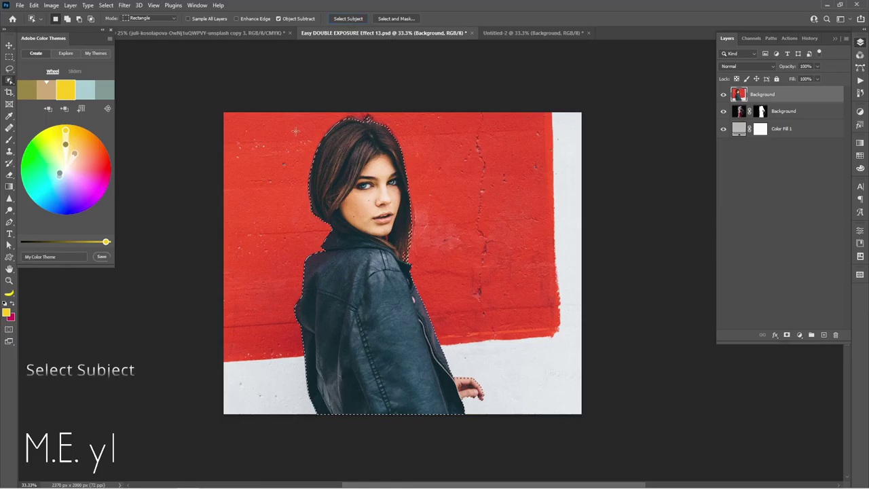
{"action": "left_click", "coordinate": [400, 19]}
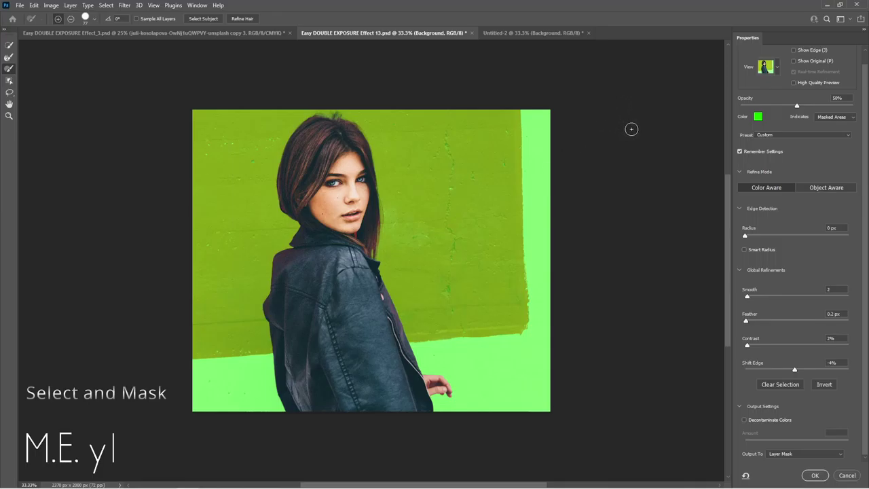
{"action": "left_click", "coordinate": [814, 475]}
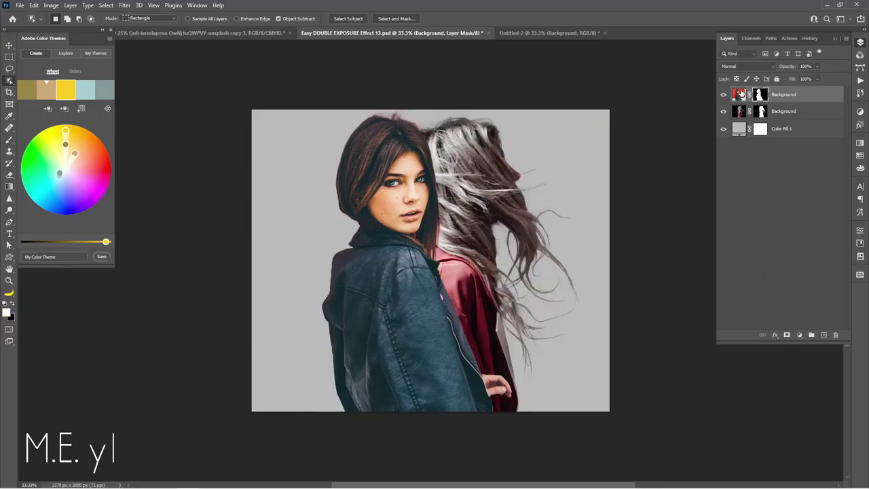
{"action": "left_click", "coordinate": [722, 95]}
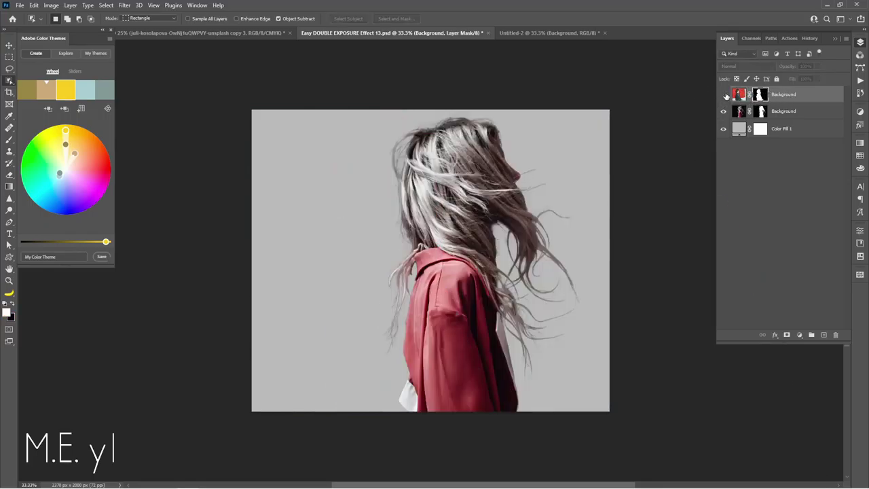
{"action": "left_click", "coordinate": [724, 96]}
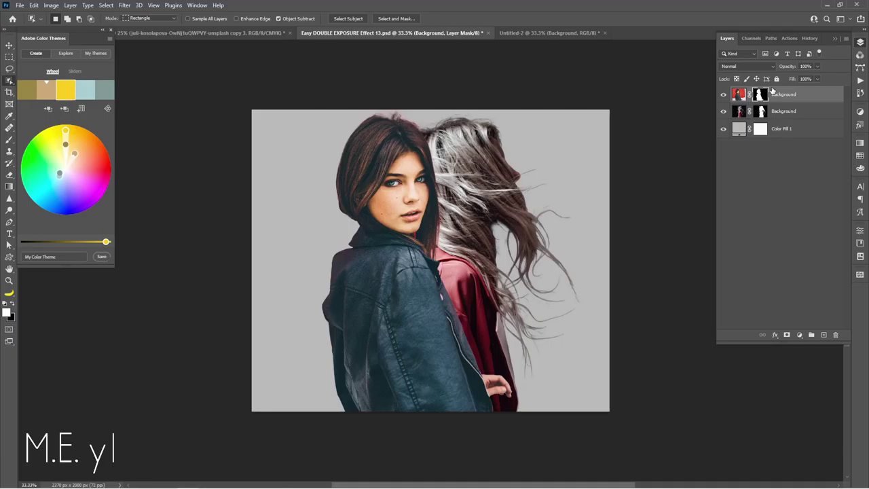
{"action": "left_click", "coordinate": [788, 111]}
Add a Black & White adjustment and clip an Alt-dragged copy to the red-wall portrait
{"action": "left_click", "coordinate": [800, 337]}
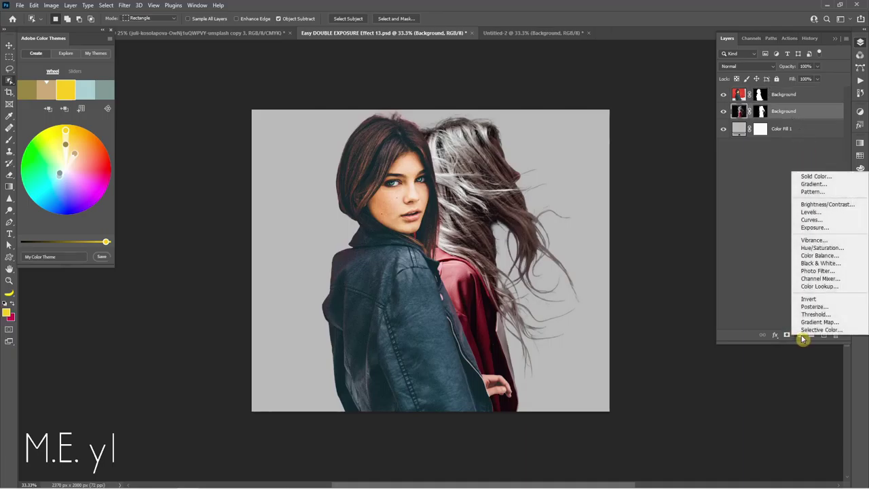
{"action": "left_click", "coordinate": [823, 263]}
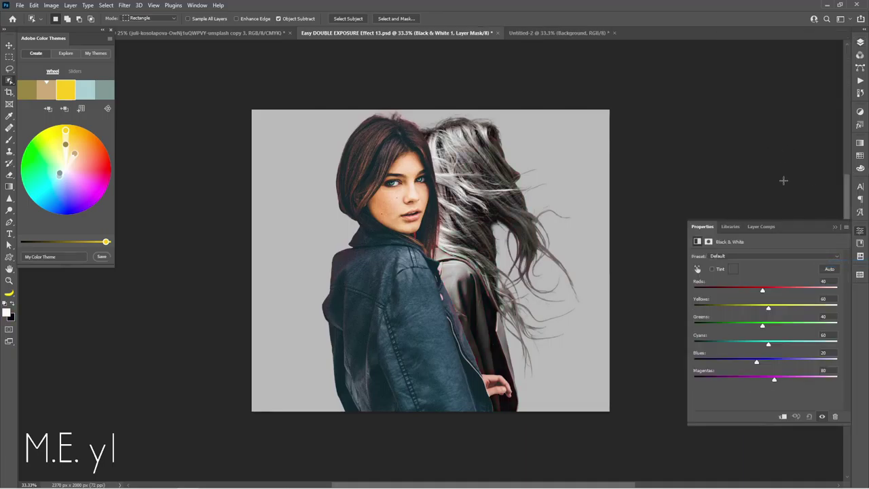
{"action": "left_click", "coordinate": [858, 44]}
{"action": "left_click_drag", "start_coordinate": [804, 109], "coordinate": [781, 96]}
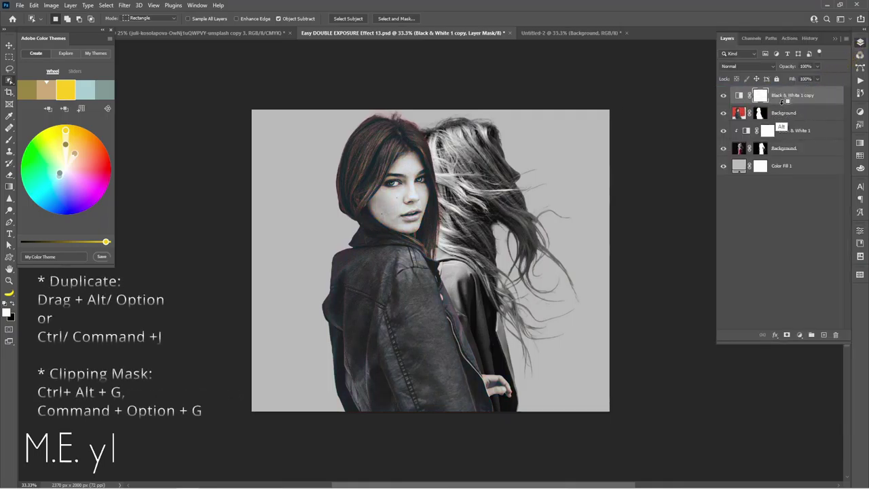
{"action": "left_click", "coordinate": [780, 105], "text": "alt"}
{"action": "left_click", "coordinate": [800, 114]}
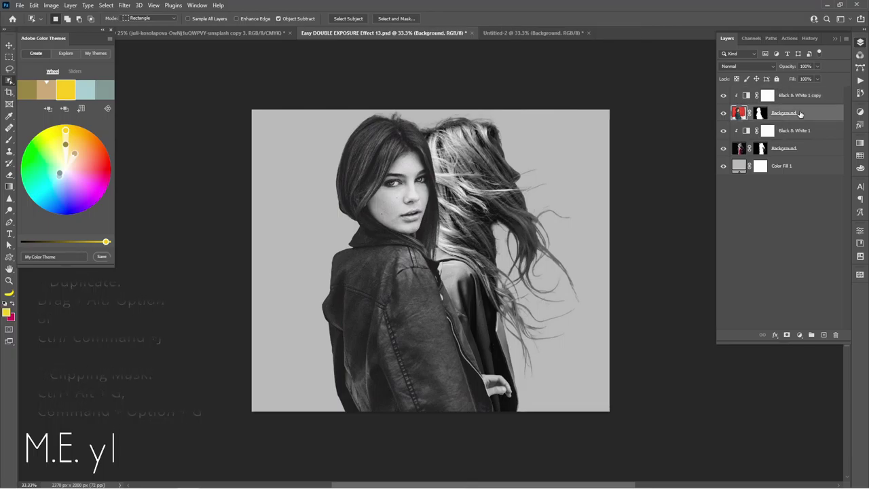
Open Blending Options for the front leather-jacket portrait layer
{"action": "right_click", "coordinate": [828, 119]}
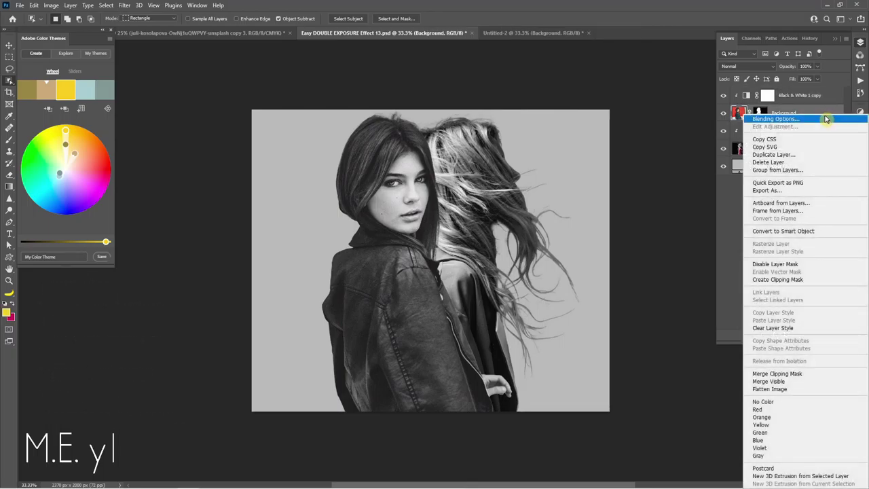
{"action": "left_click", "coordinate": [822, 113]}
{"action": "left_click", "coordinate": [723, 113]}
{"action": "left_click", "coordinate": [723, 113]}
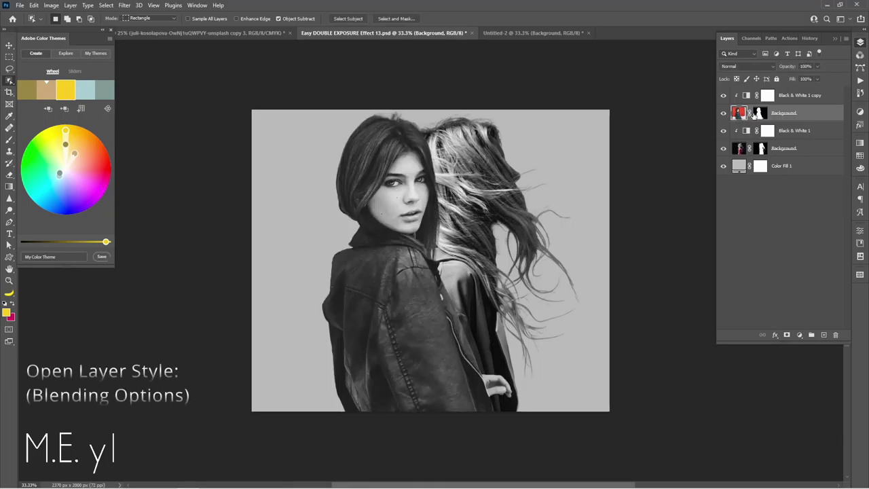
{"action": "right_click", "coordinate": [826, 113]}
{"action": "left_click", "coordinate": [828, 117]}
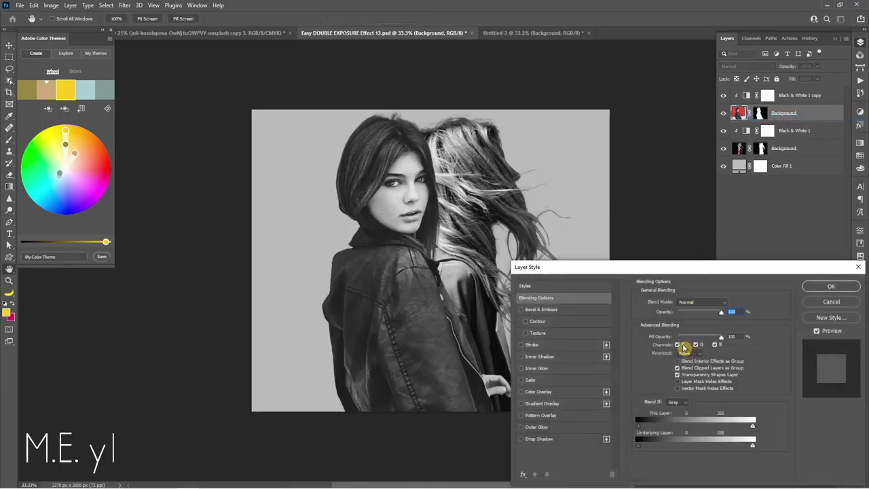
{"action": "left_click_drag", "start_coordinate": [645, 272], "coordinate": [689, 271]}
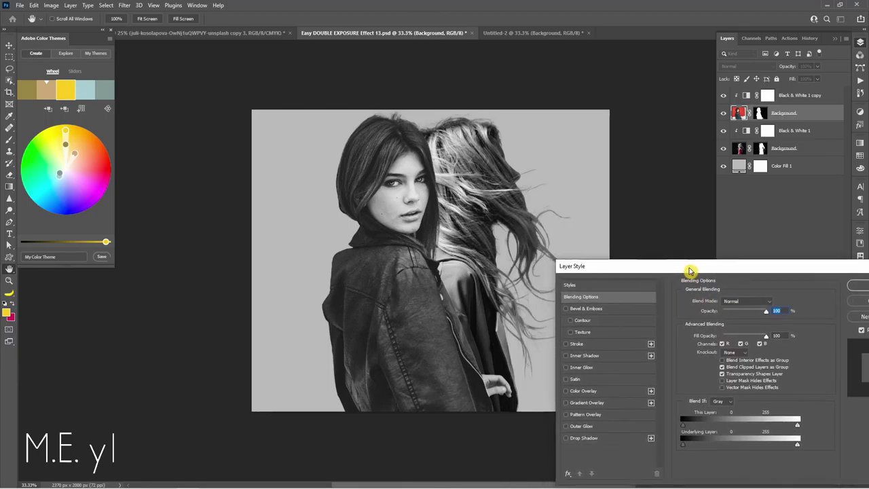
Try various RGB channel exclusions, settling on unchecking R for a red/cyan look
{"action": "left_click", "coordinate": [723, 344]}
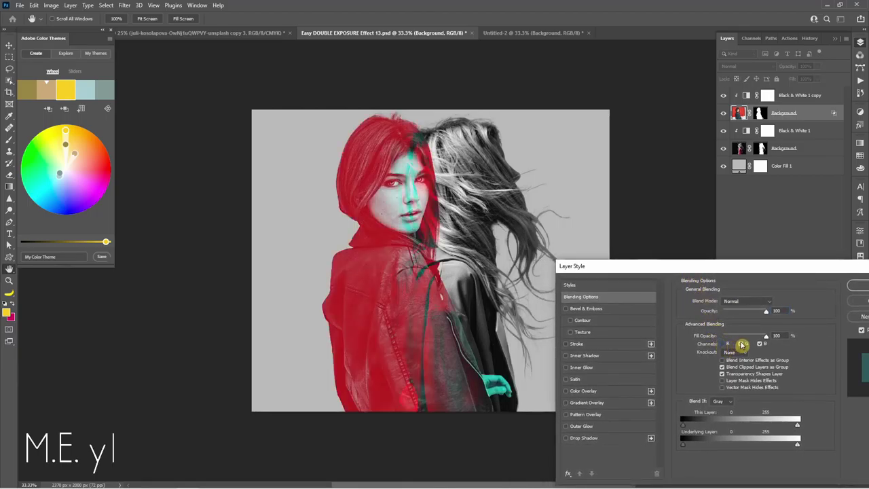
{"action": "left_click", "coordinate": [740, 344]}
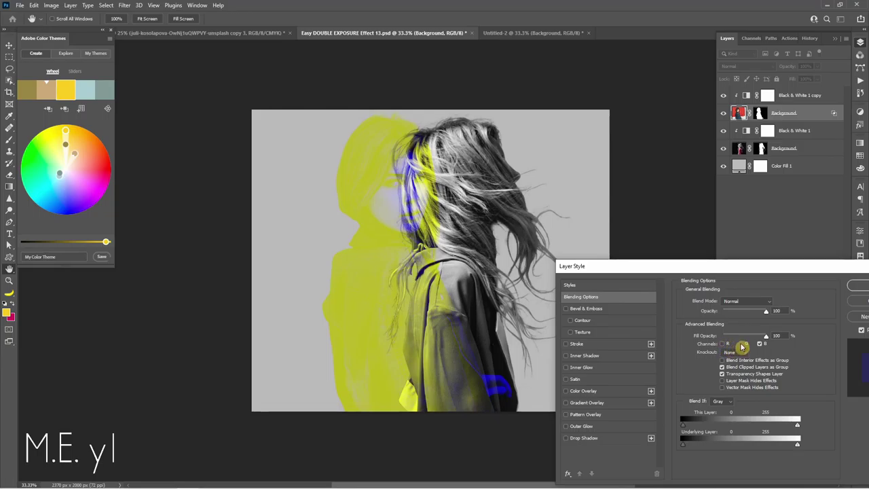
{"action": "left_click", "coordinate": [741, 344]}
{"action": "left_click", "coordinate": [760, 344]}
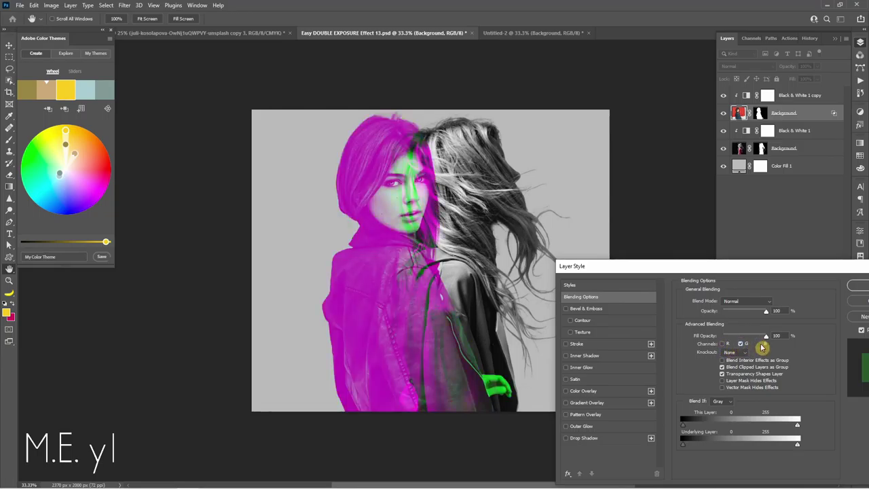
{"action": "left_click", "coordinate": [722, 344]}
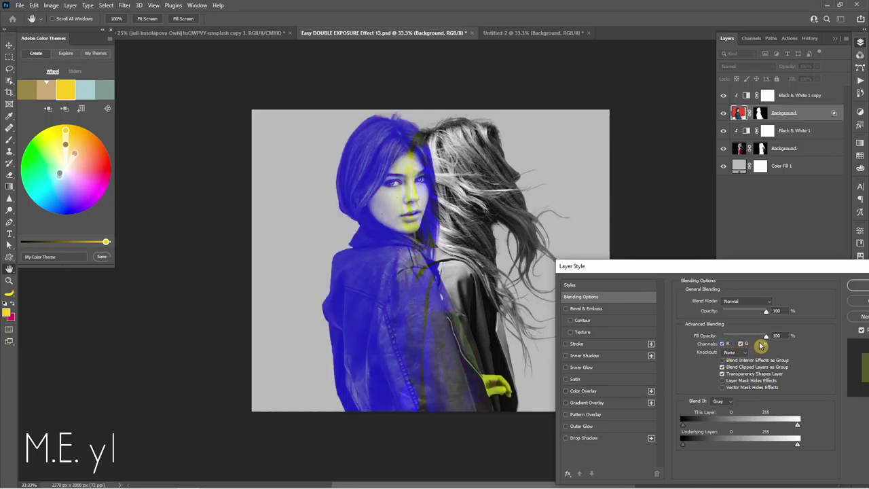
{"action": "left_click", "coordinate": [759, 344]}
{"action": "left_click", "coordinate": [741, 344]}
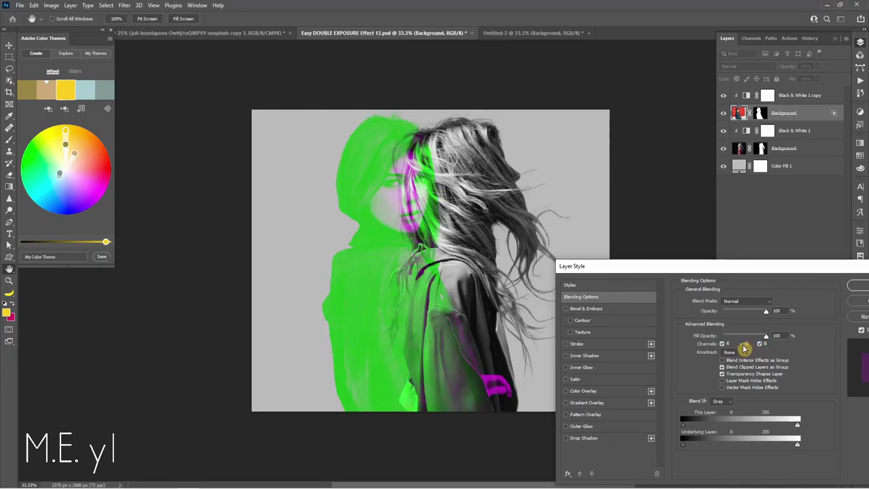
{"action": "left_click", "coordinate": [742, 344]}
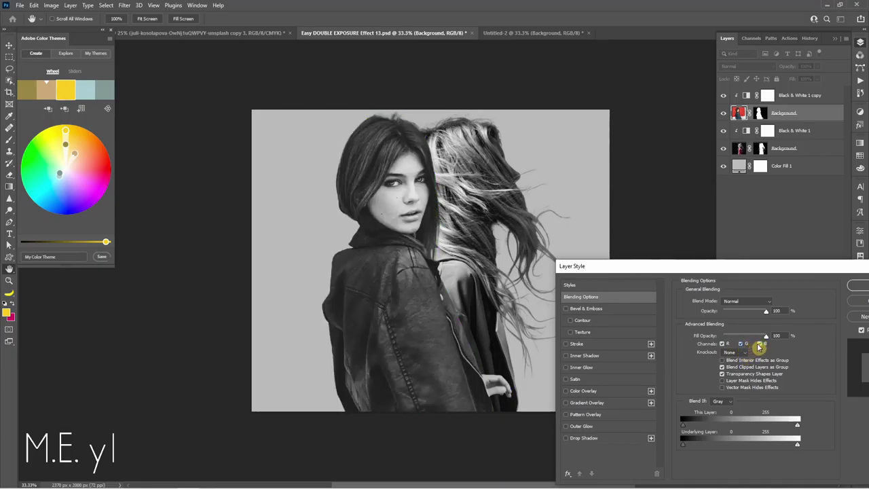
{"action": "left_click", "coordinate": [760, 343]}
{"action": "left_click", "coordinate": [742, 344]}
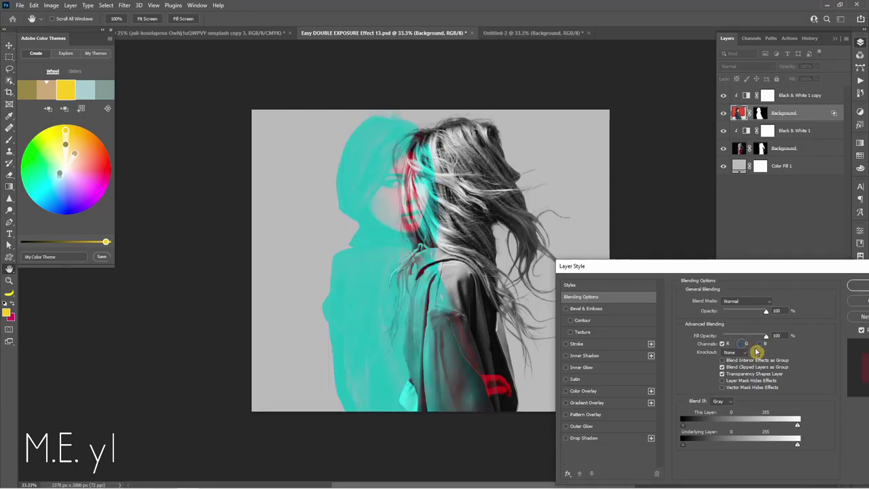
{"action": "left_click", "coordinate": [741, 344]}
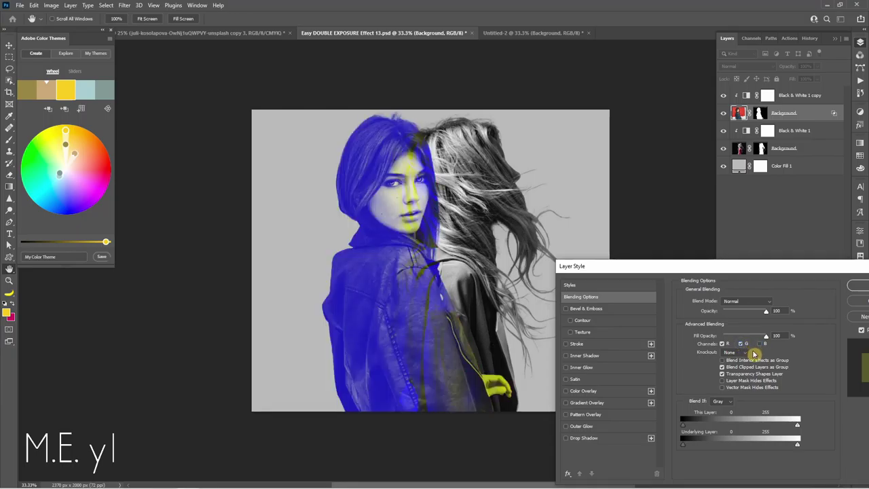
{"action": "left_click", "coordinate": [760, 343]}
{"action": "left_click", "coordinate": [723, 343]}
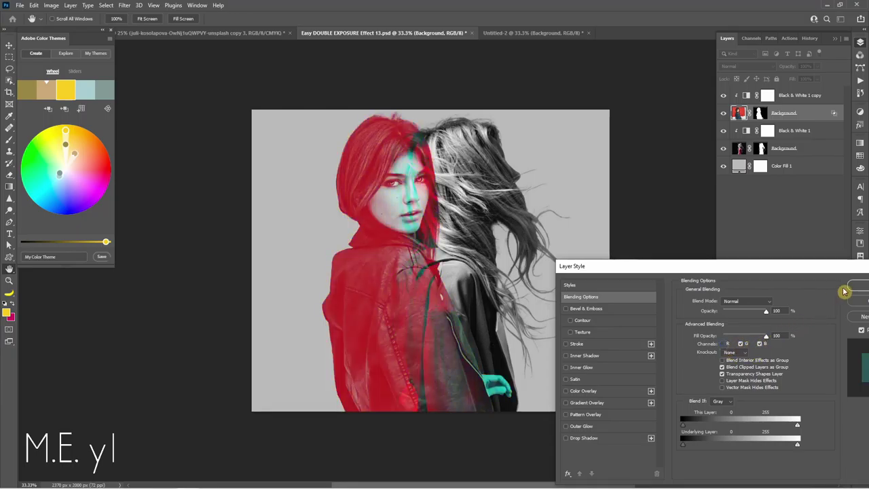
{"action": "left_click", "coordinate": [858, 288]}
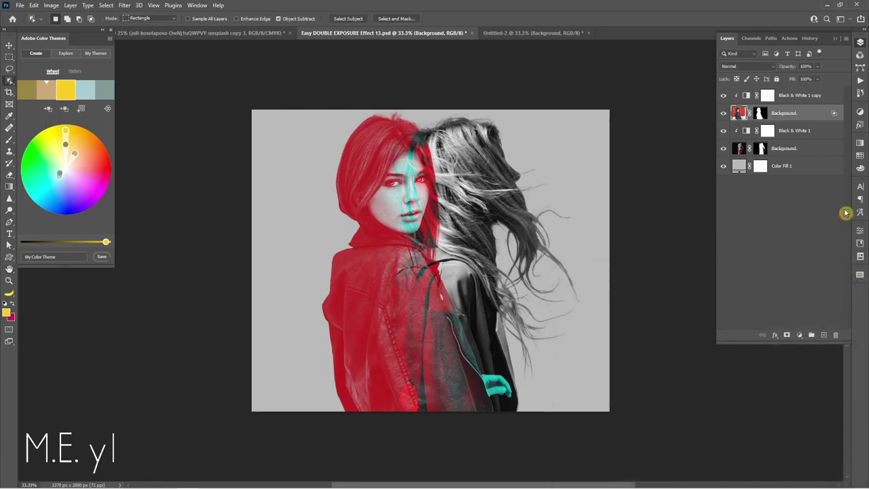
{"action": "left_click", "coordinate": [828, 151]}
Open the back portrait's Blending Options and briefly test excluding the red channel
{"action": "right_click", "coordinate": [829, 147]}
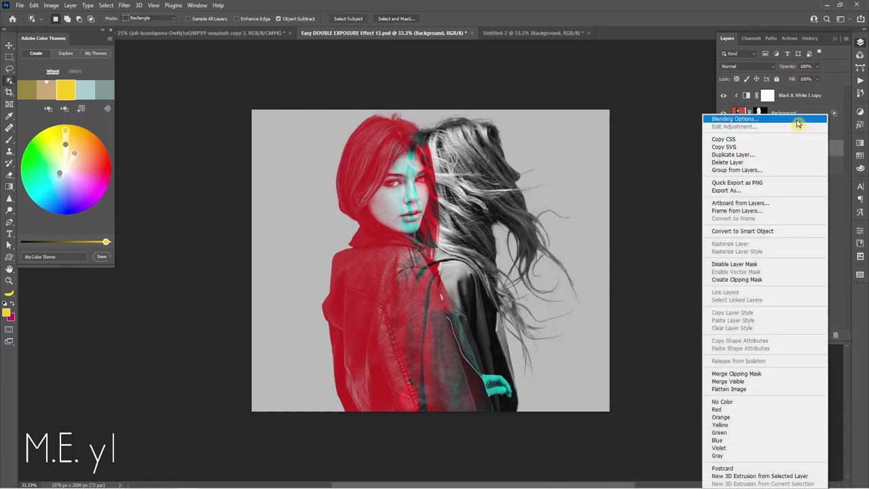
{"action": "left_click", "coordinate": [799, 119]}
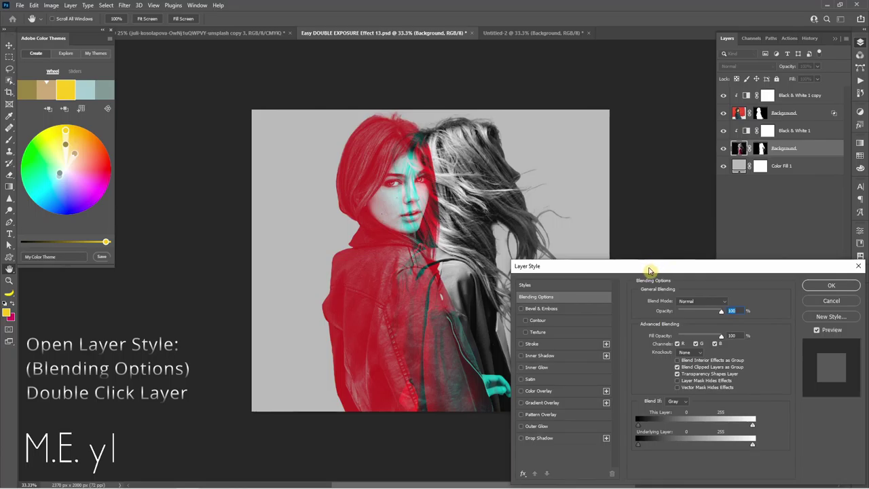
{"action": "mouse_move", "coordinate": [650, 268]}
{"action": "left_mouse_down"}
{"action": "mouse_move", "coordinate": [692, 249]}
{"action": "mouse_move", "coordinate": [702, 252]}
{"action": "mouse_move", "coordinate": [697, 261]}
{"action": "left_mouse_up"}
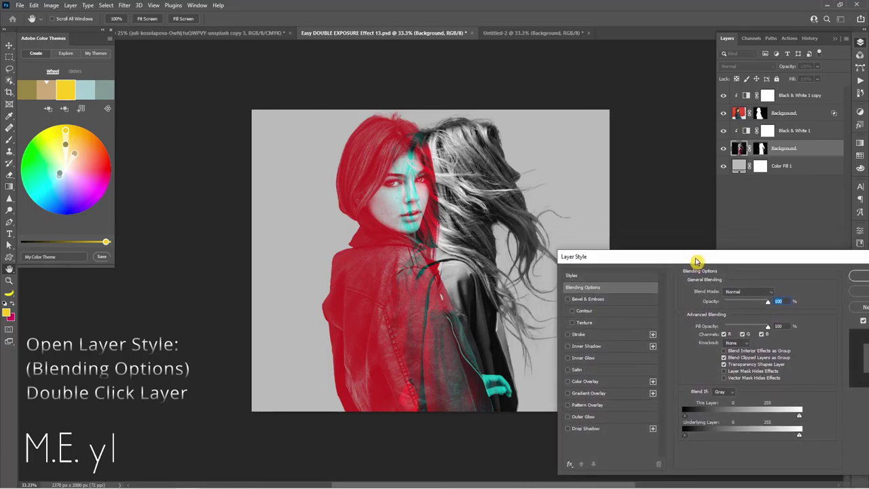
{"action": "left_click", "coordinate": [724, 335]}
{"action": "left_click", "coordinate": [724, 335]}
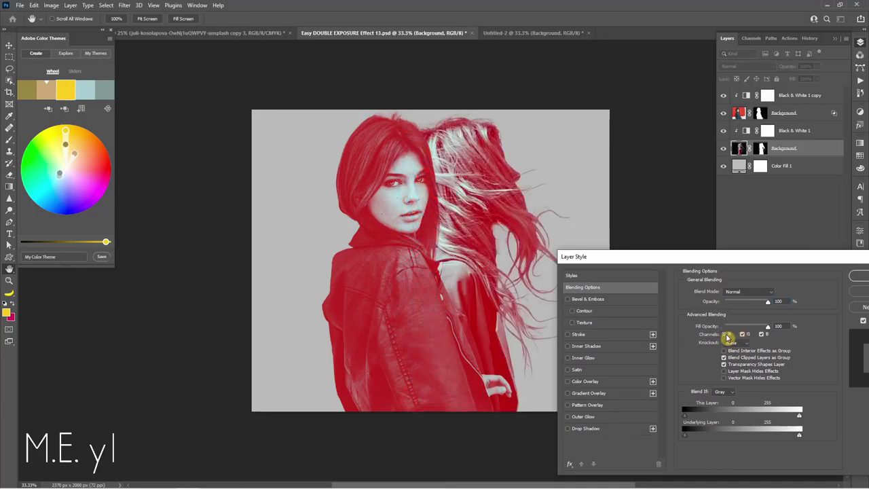
Cycle through channel exclusions, finishing with G unchecked so the hair turns bright green
{"action": "left_click", "coordinate": [743, 335]}
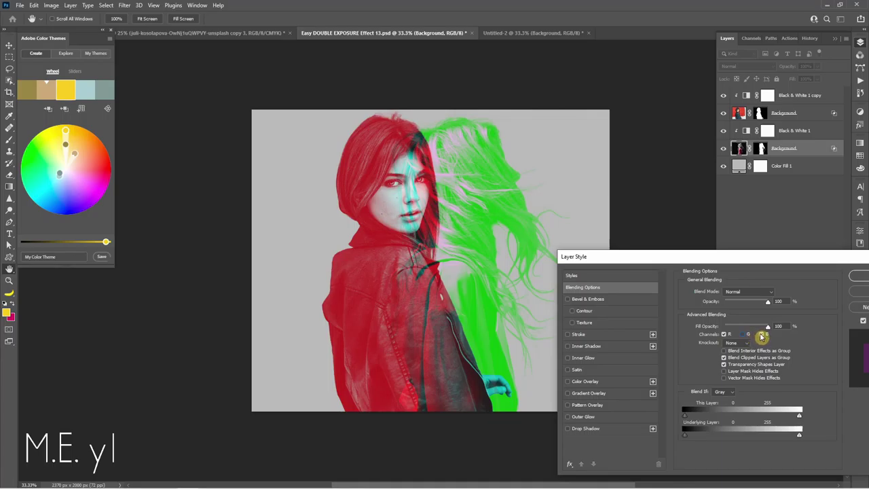
{"action": "left_click", "coordinate": [761, 335]}
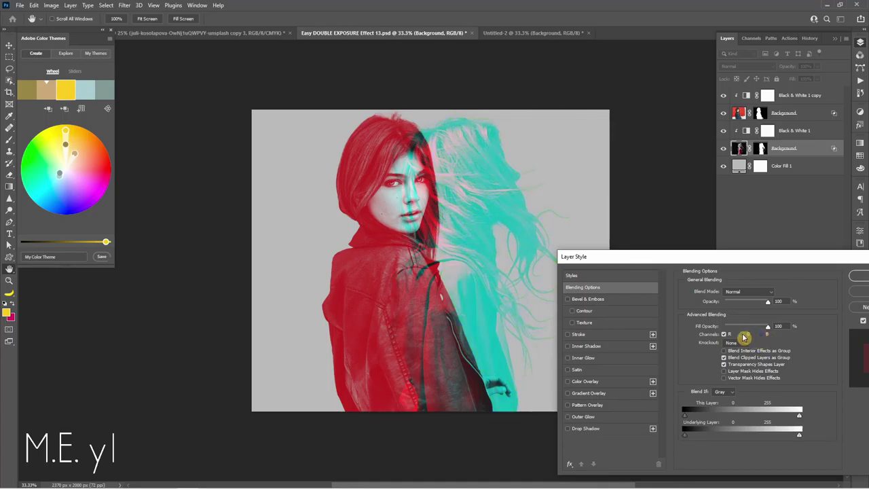
{"action": "left_click", "coordinate": [743, 336]}
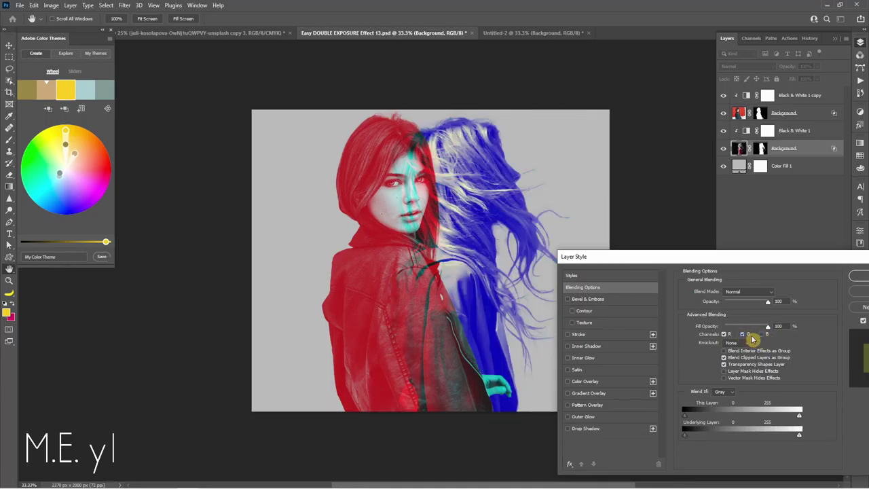
{"action": "left_click", "coordinate": [761, 334]}
{"action": "left_click", "coordinate": [744, 334]}
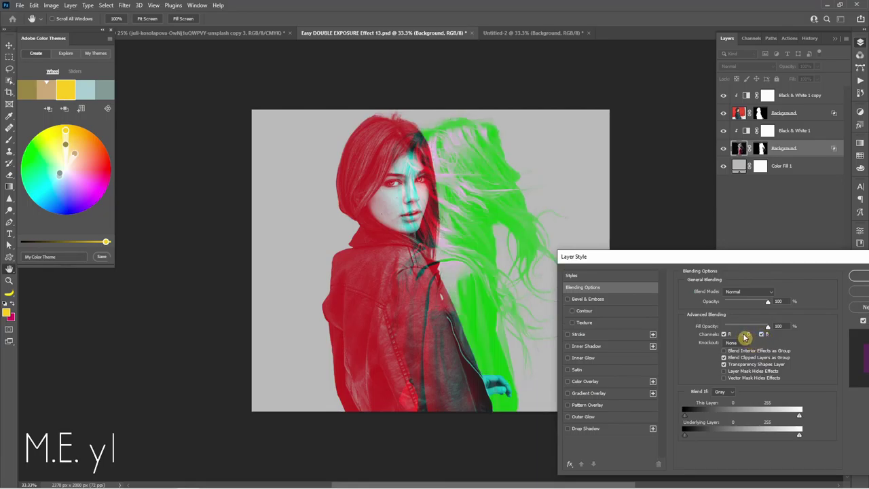
{"action": "left_click", "coordinate": [744, 335]}
{"action": "left_click", "coordinate": [760, 334]}
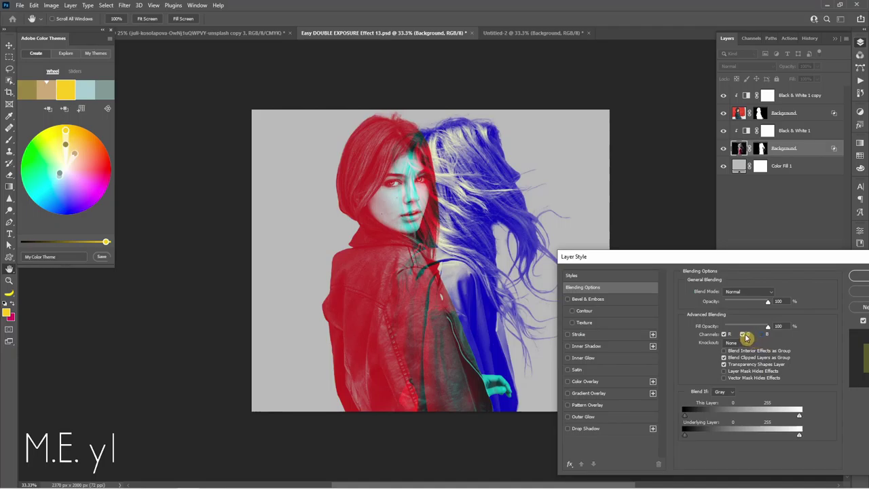
{"action": "left_click", "coordinate": [743, 335]}
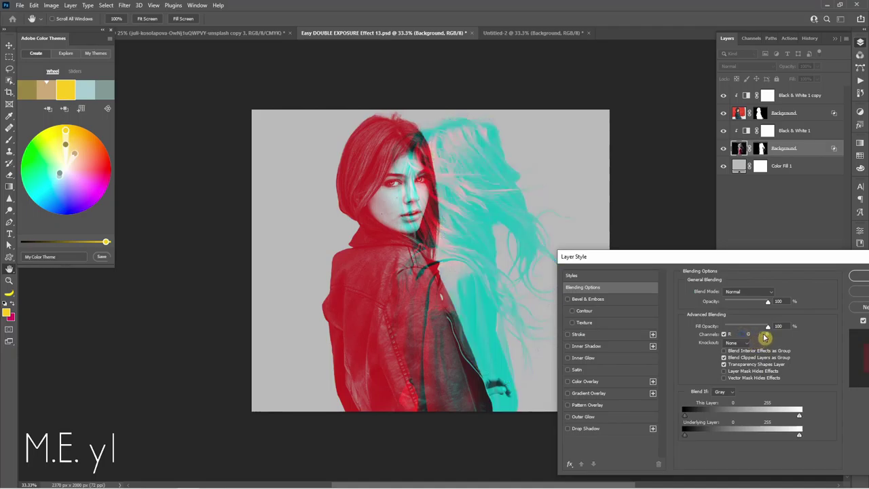
{"action": "left_click", "coordinate": [761, 334]}
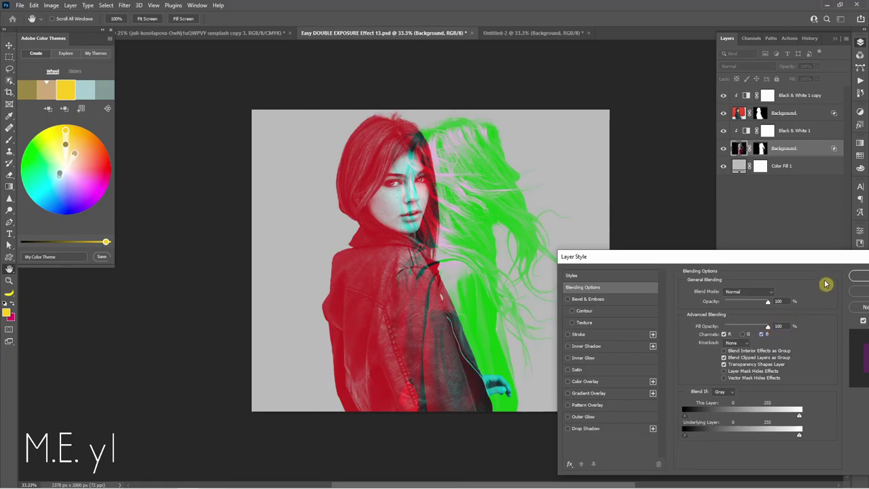
{"action": "left_click", "coordinate": [857, 277]}
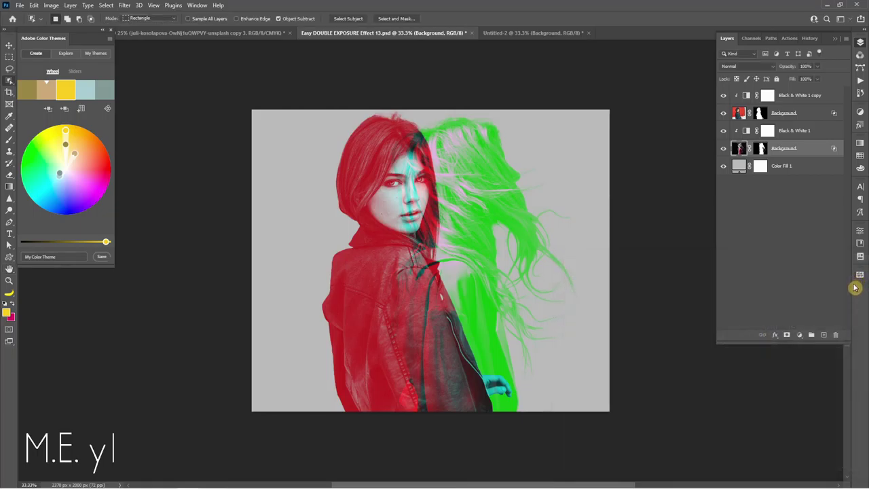
Nudge the layer with Free Transform and shift the red front portrait about 78 px right
{"action": "key", "text": "ctrl+t"}
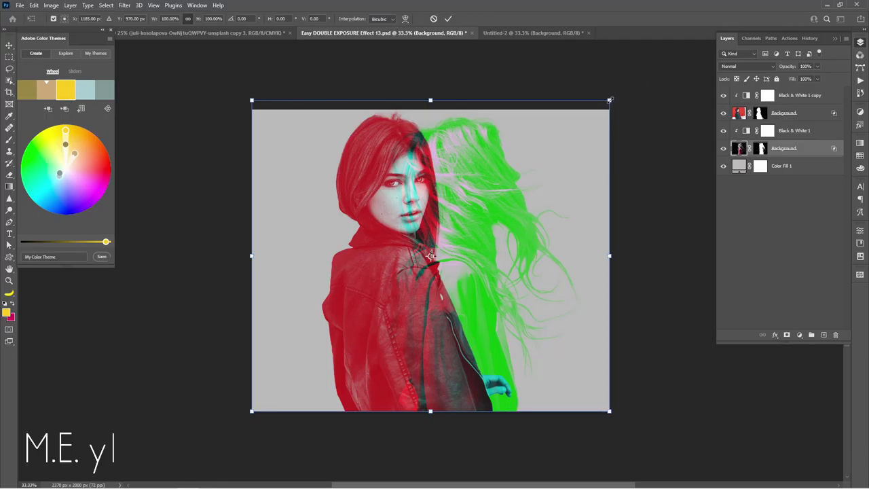
{"action": "left_click_drag", "start_coordinate": [607, 97], "coordinate": [613, 93]}
{"action": "key", "text": "Return"}
{"action": "left_click", "coordinate": [521, 279], "text": "ctrl"}
{"action": "left_click_drag", "start_coordinate": [520, 278], "coordinate": [511, 323]}
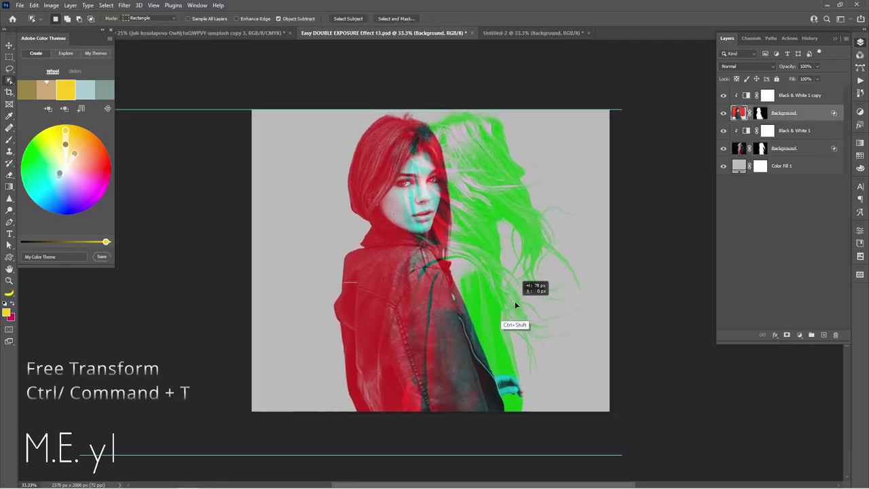
{"action": "left_click", "coordinate": [800, 97]}
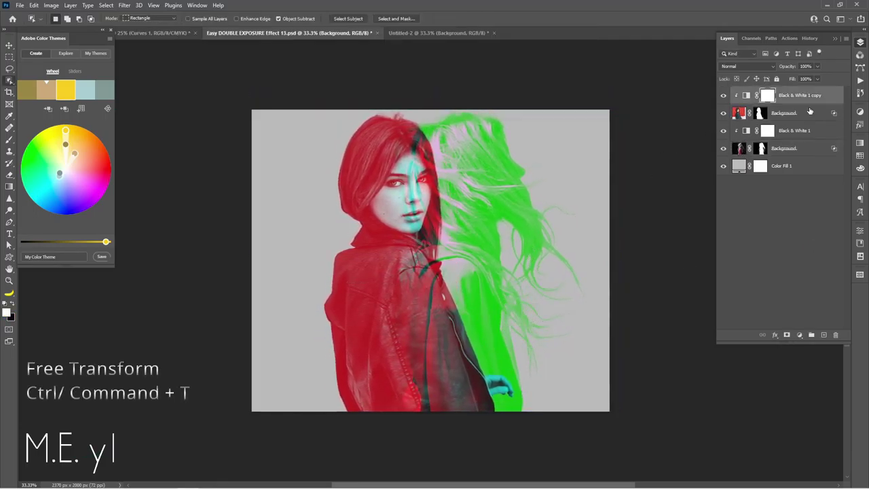
{"action": "left_click", "coordinate": [800, 335]}
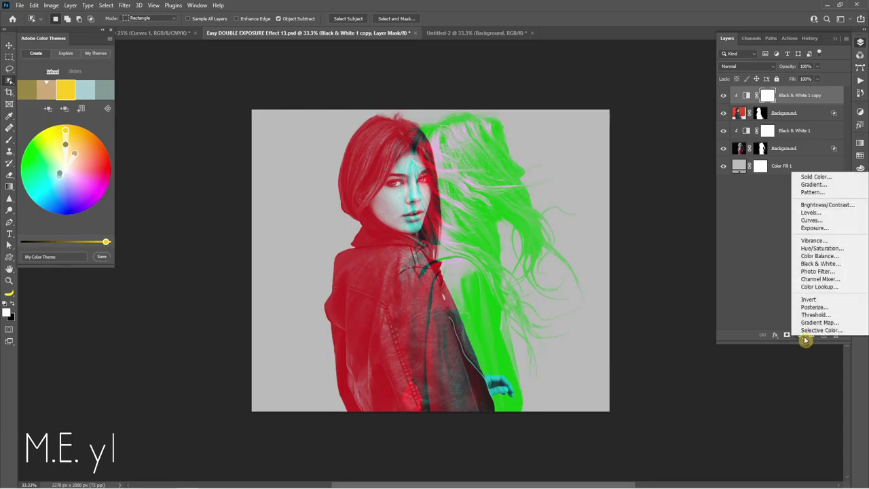
Add a Selective Color layer, reducing Reds cyan/magenta and setting Greens Magenta +23, Yellow -75
{"action": "left_click", "coordinate": [811, 331]}
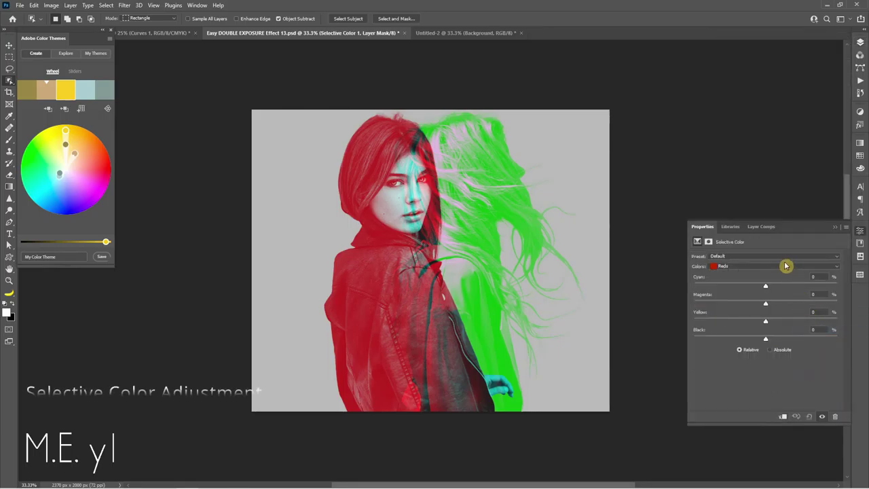
{"action": "mouse_move", "coordinate": [766, 285]}
{"action": "left_mouse_down"}
{"action": "mouse_move", "coordinate": [742, 290]}
{"action": "mouse_move", "coordinate": [769, 293]}
{"action": "mouse_move", "coordinate": [744, 307]}
{"action": "mouse_move", "coordinate": [756, 307]}
{"action": "mouse_move", "coordinate": [727, 309]}
{"action": "mouse_move", "coordinate": [767, 309]}
{"action": "left_mouse_up"}
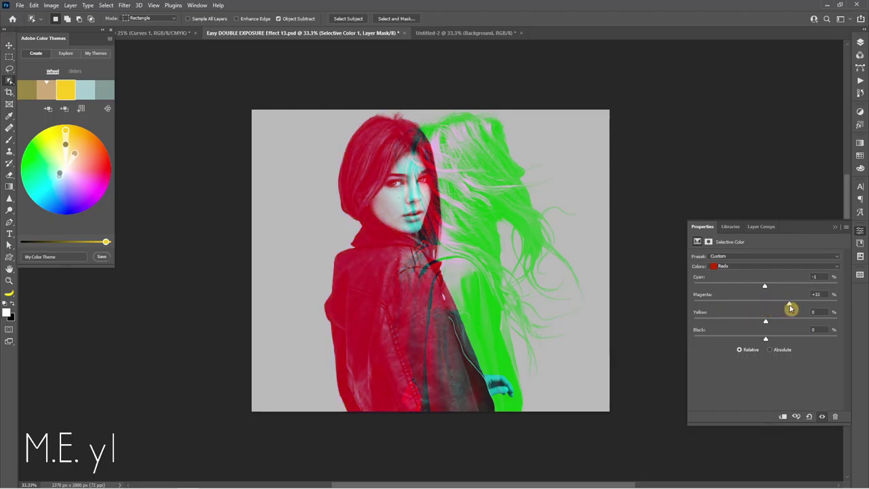
{"action": "left_click_drag", "start_coordinate": [784, 308], "coordinate": [778, 308]}
{"action": "left_click", "coordinate": [762, 267]}
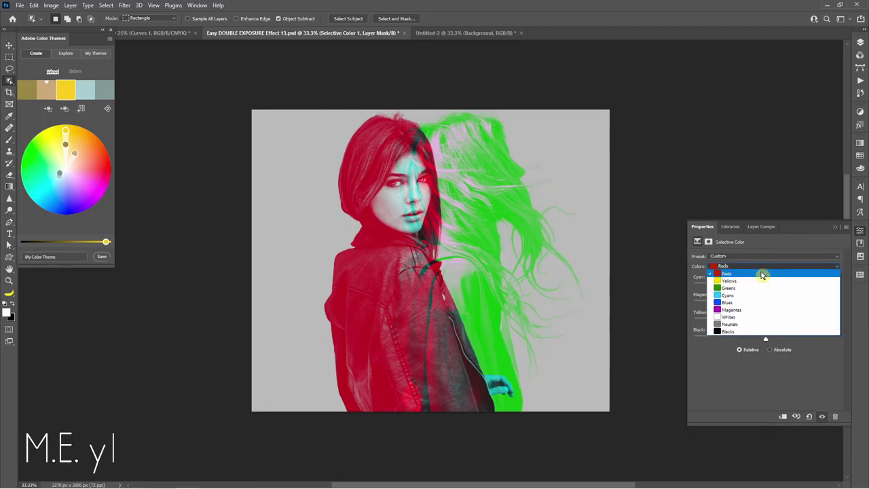
{"action": "left_click", "coordinate": [762, 288]}
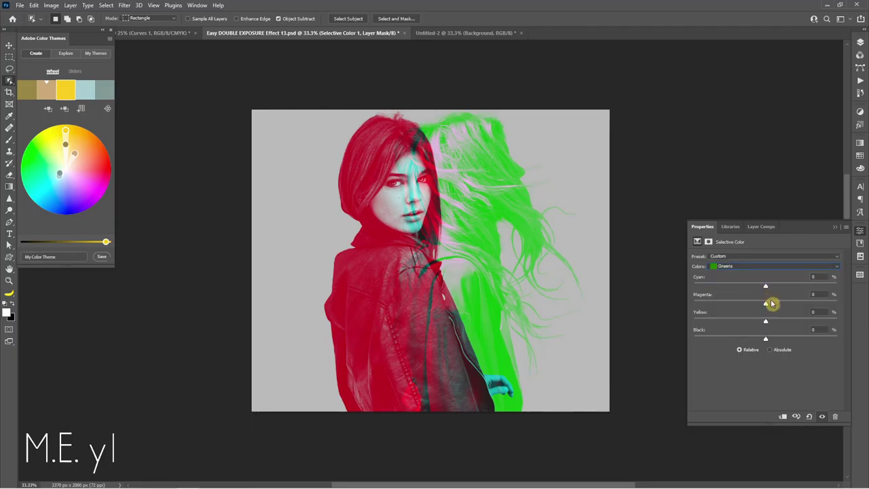
{"action": "mouse_move", "coordinate": [765, 288]}
{"action": "left_mouse_down"}
{"action": "mouse_move", "coordinate": [741, 309]}
{"action": "mouse_move", "coordinate": [785, 309]}
{"action": "mouse_move", "coordinate": [712, 329]}
{"action": "left_mouse_up"}
{"action": "scroll", "coordinate": [775, 265], "scroll_direction": "down", "scroll_amount": 1}
{"action": "left_click", "coordinate": [859, 44]}
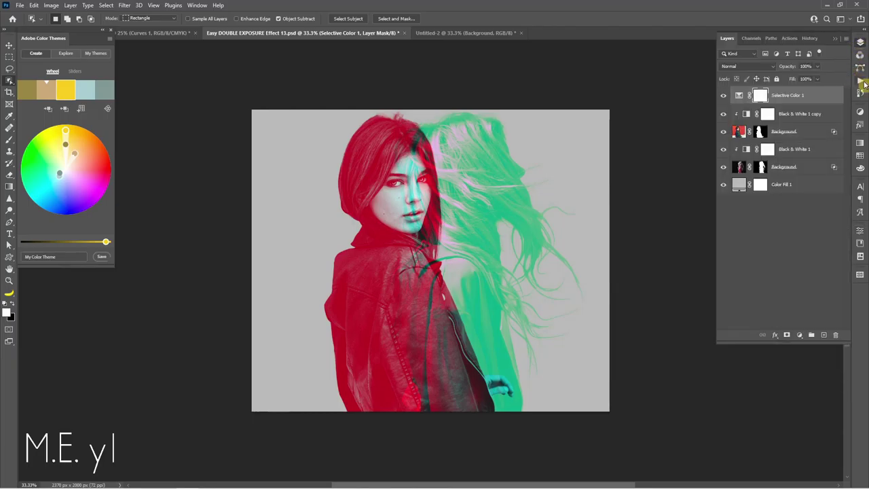
{"action": "left_click", "coordinate": [800, 334]}
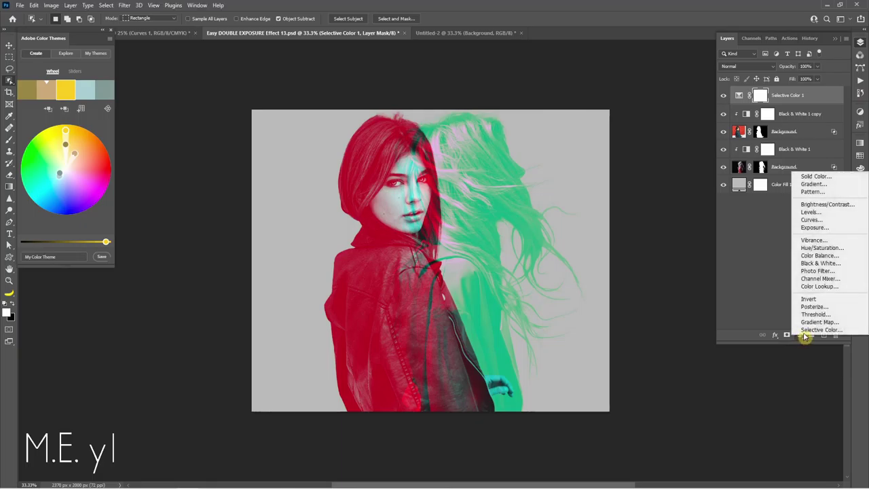
Add a Curves adjustment layer and pull the RGB curve down to darken the portrait
{"action": "left_click", "coordinate": [811, 219]}
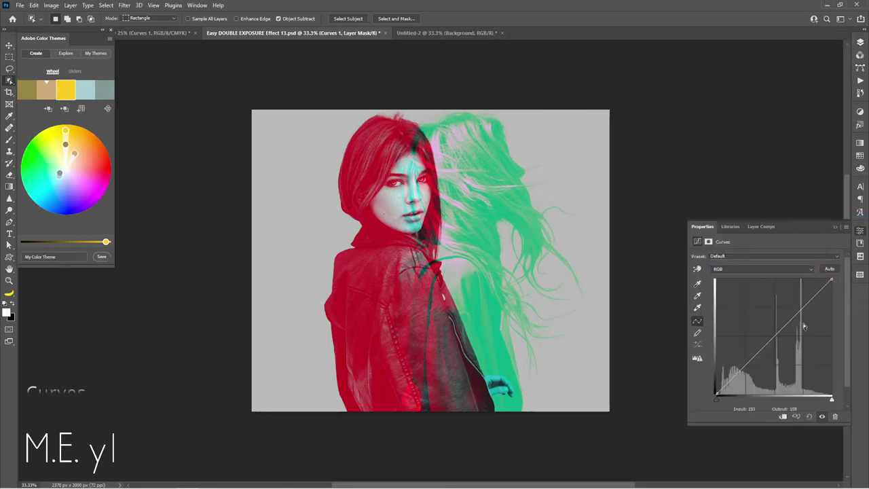
{"action": "mouse_move", "coordinate": [745, 367]}
{"action": "left_mouse_down"}
{"action": "mouse_move", "coordinate": [752, 376]}
{"action": "mouse_move", "coordinate": [746, 372]}
{"action": "left_mouse_up"}
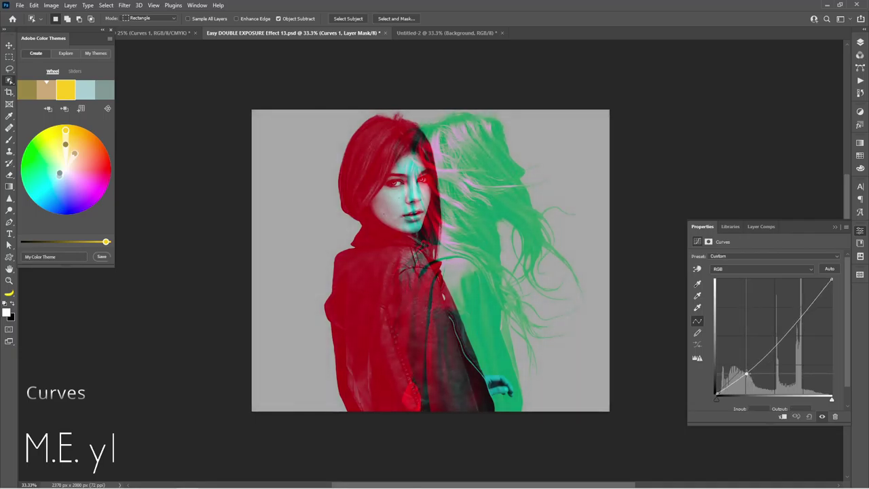
{"action": "left_click", "coordinate": [761, 269]}
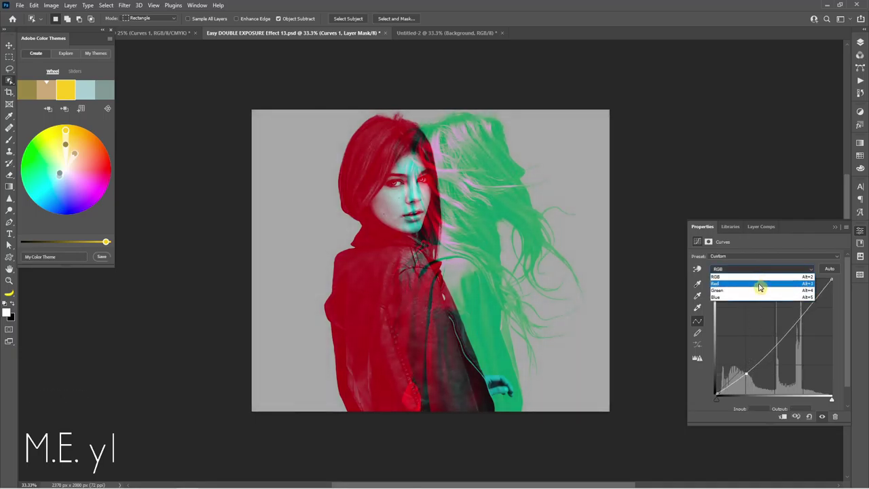
{"action": "left_click", "coordinate": [760, 288]}
Raise the Red channel's black point and move its white point left for a pink background
{"action": "left_click", "coordinate": [716, 399]}
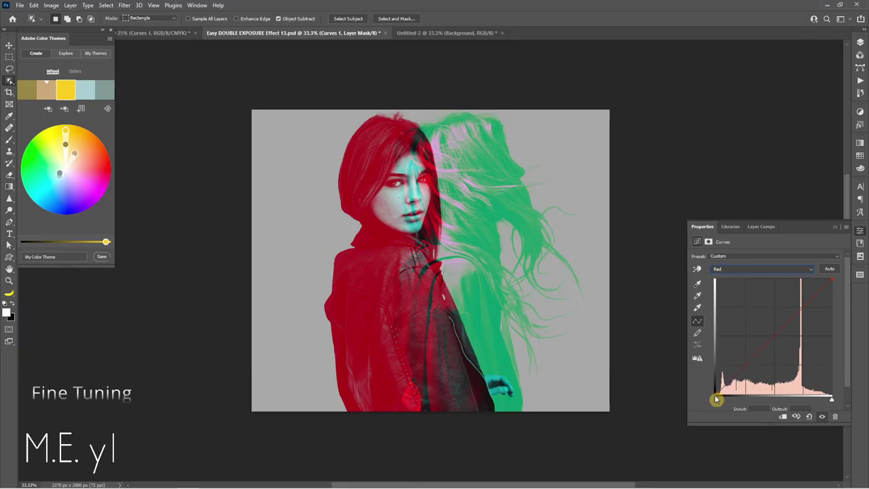
{"action": "left_click_drag", "start_coordinate": [716, 392], "coordinate": [707, 380]}
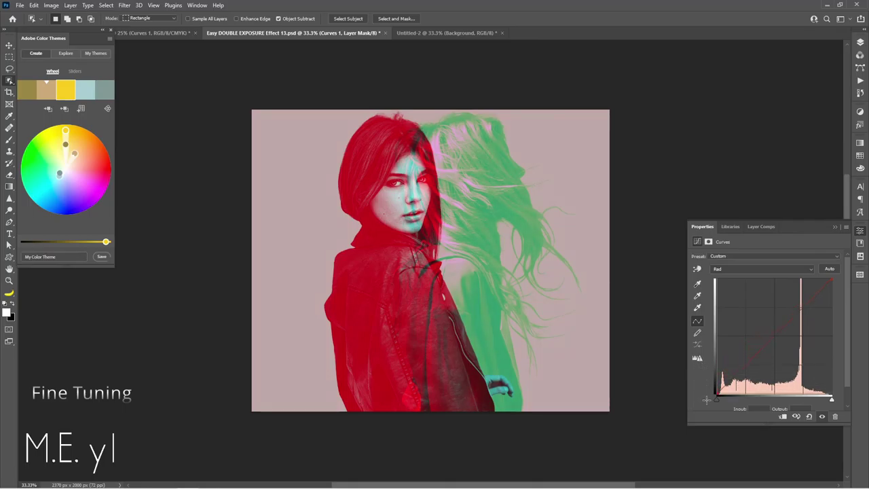
{"action": "mouse_move", "coordinate": [709, 380]}
{"action": "left_mouse_down"}
{"action": "mouse_move", "coordinate": [722, 411]}
{"action": "mouse_move", "coordinate": [742, 407]}
{"action": "mouse_move", "coordinate": [716, 409]}
{"action": "left_mouse_up"}
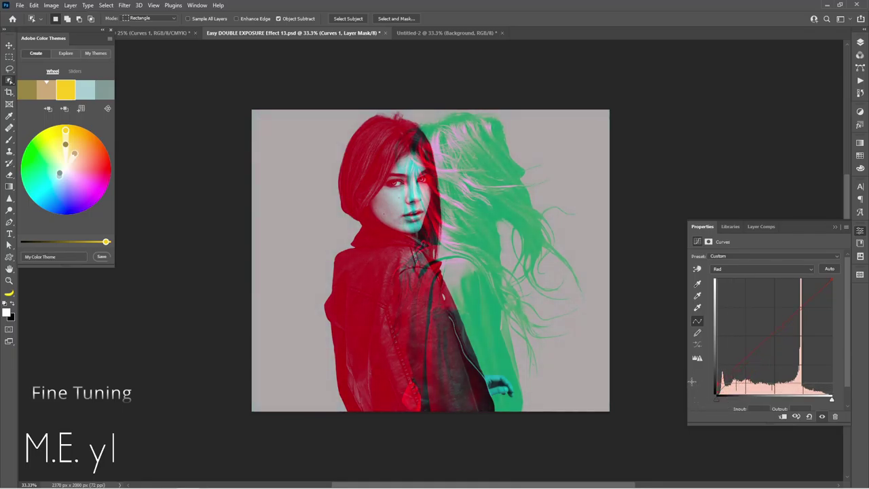
{"action": "left_click_drag", "start_coordinate": [693, 382], "coordinate": [691, 372]}
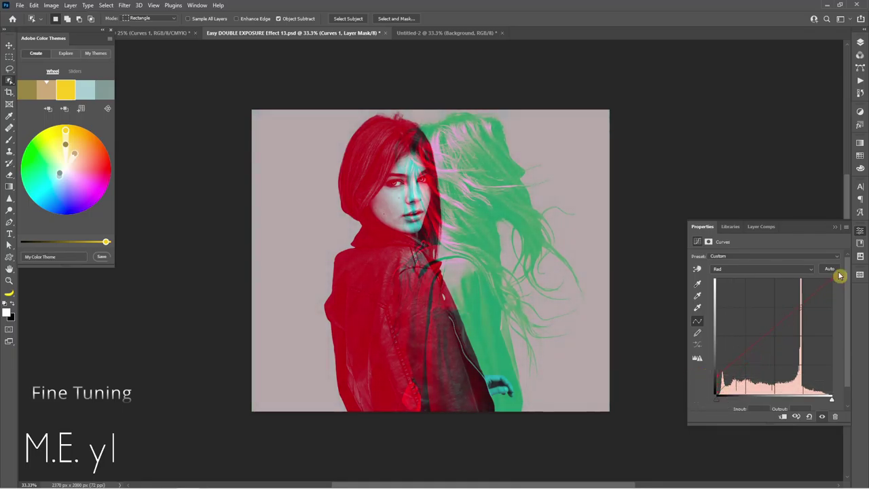
{"action": "mouse_move", "coordinate": [833, 281]}
{"action": "left_mouse_down"}
{"action": "mouse_move", "coordinate": [818, 273]}
{"action": "mouse_move", "coordinate": [827, 273]}
{"action": "left_mouse_up"}
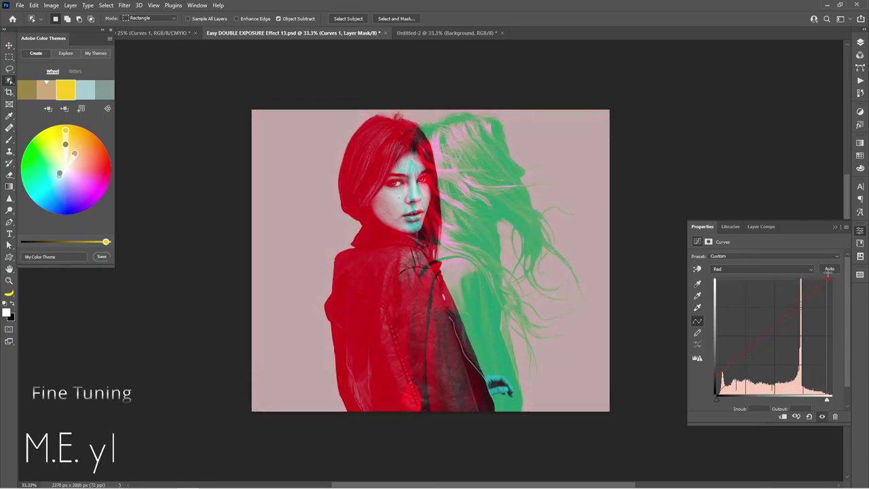
{"action": "left_click", "coordinate": [772, 271]}
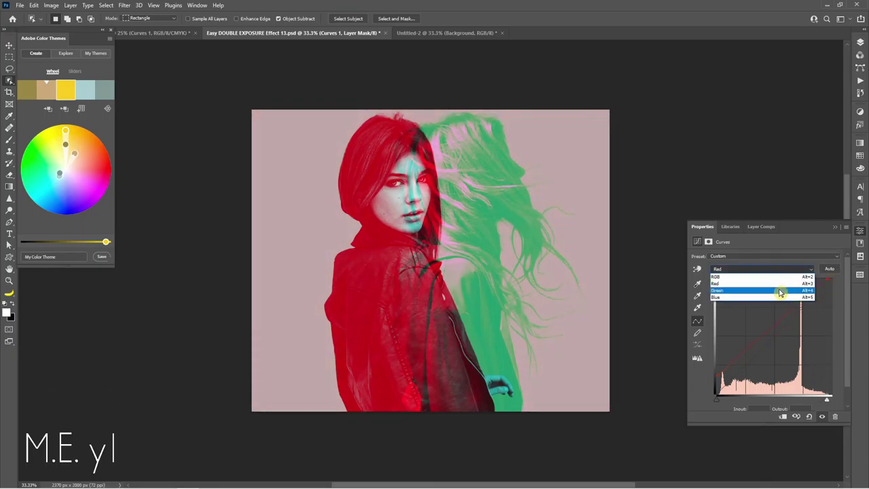
Adjust the Green channel curve, keeping the shadows neutral and boosting the highlights
{"action": "left_click", "coordinate": [780, 290]}
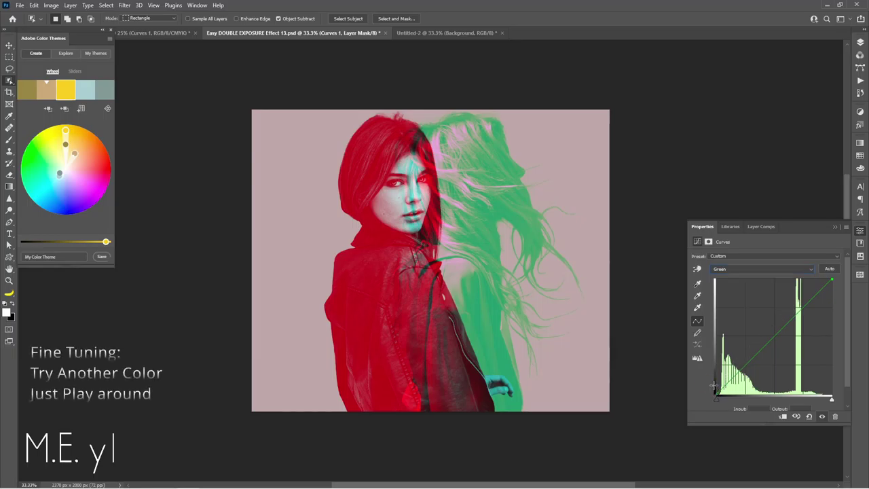
{"action": "left_click_drag", "start_coordinate": [714, 386], "coordinate": [709, 371]}
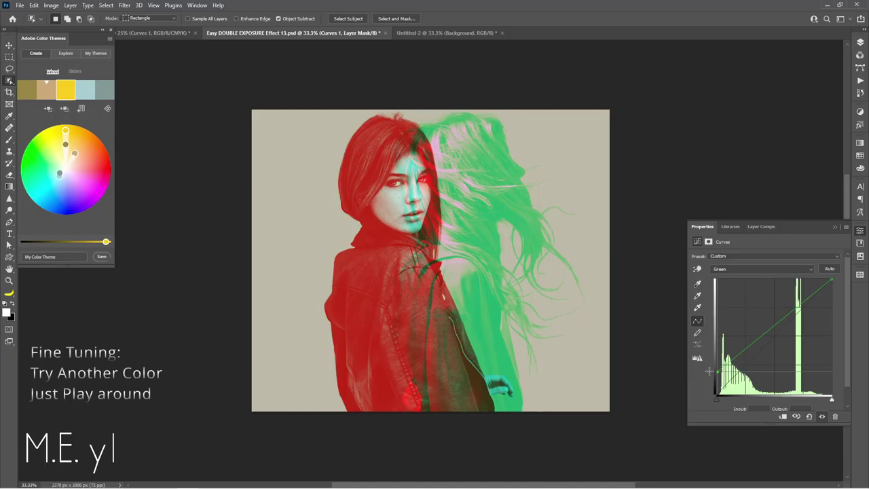
{"action": "mouse_move", "coordinate": [709, 384]}
{"action": "left_mouse_down"}
{"action": "mouse_move", "coordinate": [711, 404]}
{"action": "mouse_move", "coordinate": [738, 405]}
{"action": "mouse_move", "coordinate": [708, 403]}
{"action": "mouse_move", "coordinate": [699, 384]}
{"action": "left_mouse_up"}
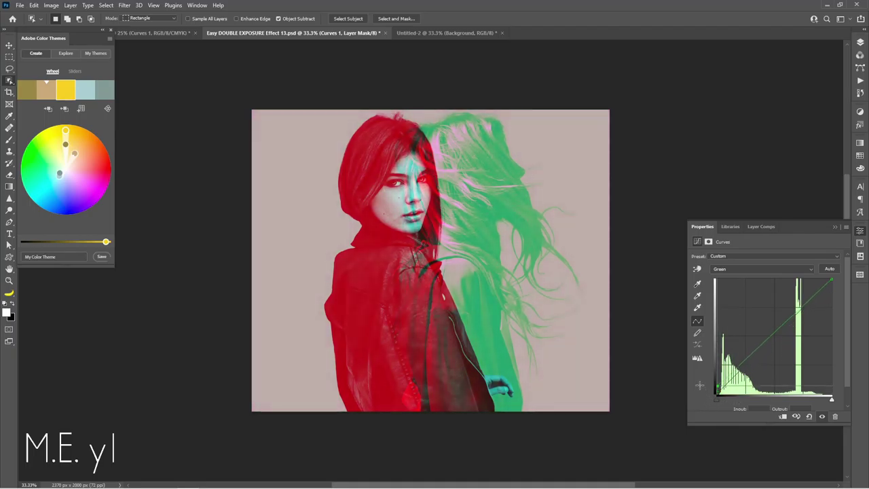
{"action": "mouse_move", "coordinate": [831, 280]}
{"action": "left_mouse_down"}
{"action": "mouse_move", "coordinate": [815, 279]}
{"action": "mouse_move", "coordinate": [823, 279]}
{"action": "left_mouse_up"}
Reshape the Blue channel curve, lowering its white point for a pale lavender background
{"action": "left_click", "coordinate": [798, 273]}
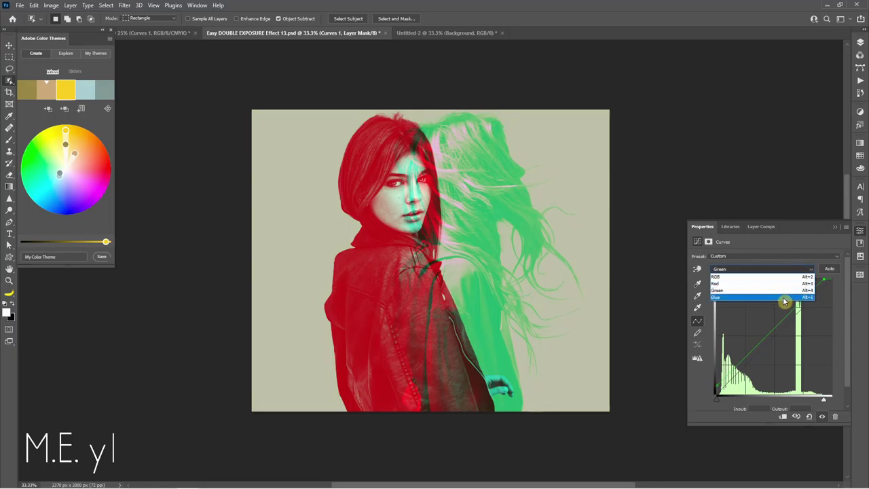
{"action": "left_click", "coordinate": [785, 301]}
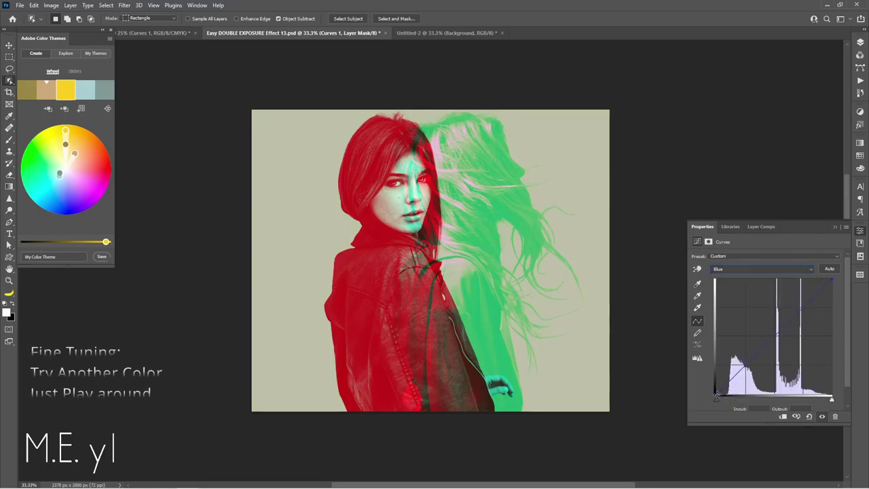
{"action": "left_click_drag", "start_coordinate": [718, 394], "coordinate": [750, 399]}
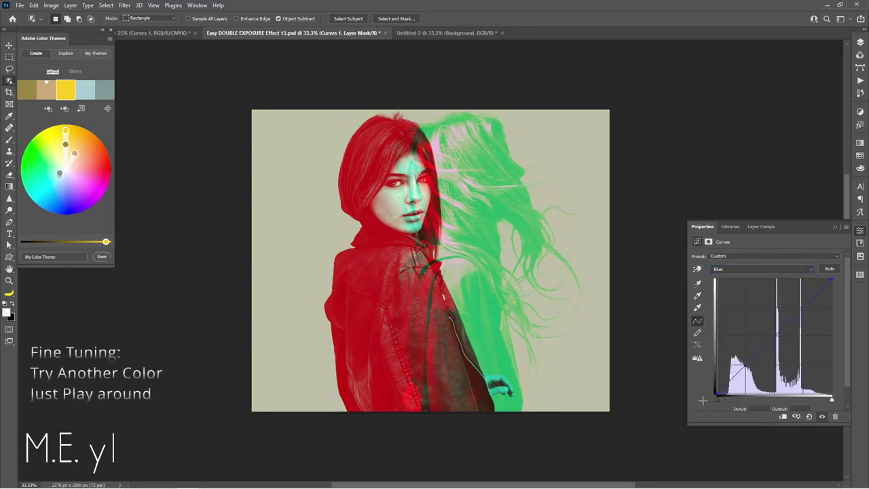
{"action": "mouse_move", "coordinate": [750, 400]}
{"action": "left_mouse_down"}
{"action": "mouse_move", "coordinate": [707, 382]}
{"action": "mouse_move", "coordinate": [707, 390]}
{"action": "mouse_move", "coordinate": [702, 373]}
{"action": "left_mouse_up"}
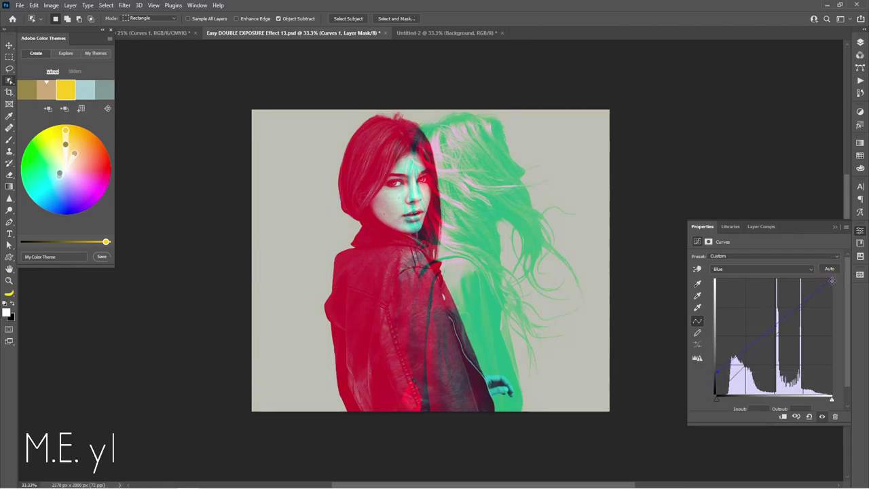
{"action": "mouse_move", "coordinate": [831, 280]}
{"action": "left_mouse_down"}
{"action": "mouse_move", "coordinate": [836, 297]}
{"action": "mouse_move", "coordinate": [837, 281]}
{"action": "mouse_move", "coordinate": [818, 274]}
{"action": "left_mouse_up"}
{"action": "left_click", "coordinate": [860, 45]}
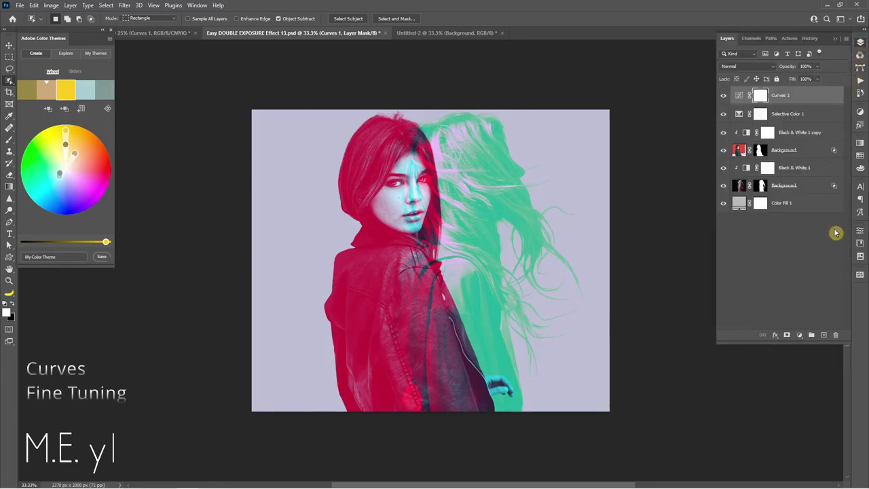
Move the Curves 1 RGB midtone point to lighten the portrait, then select the lower Background layer
{"action": "double_click", "coordinate": [740, 96]}
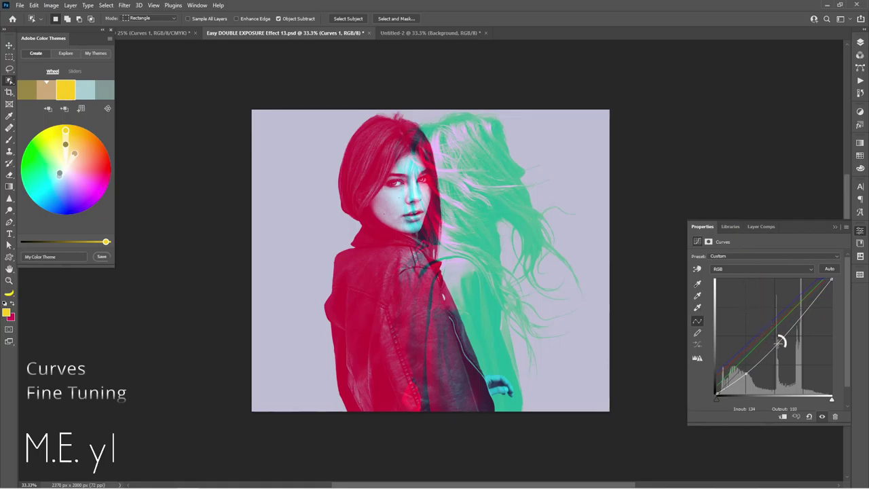
{"action": "mouse_move", "coordinate": [779, 342]}
{"action": "left_mouse_down"}
{"action": "mouse_move", "coordinate": [788, 311]}
{"action": "mouse_move", "coordinate": [796, 324]}
{"action": "left_mouse_up"}
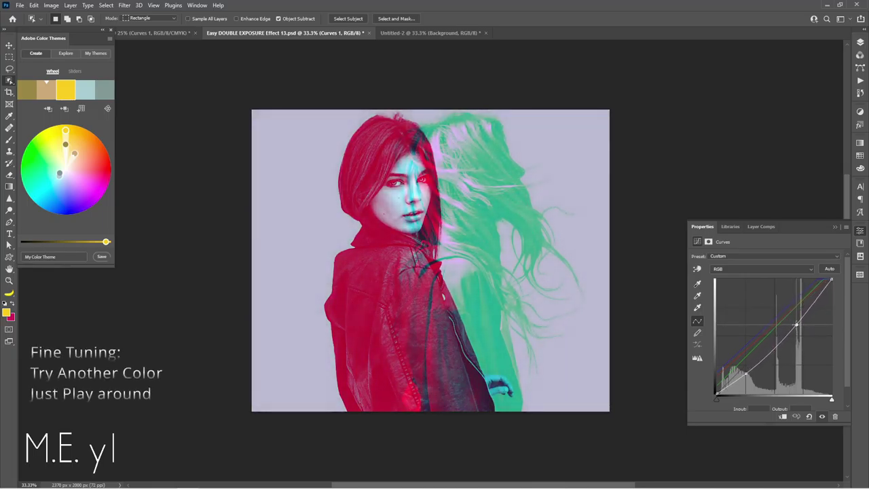
{"action": "left_click", "coordinate": [860, 45]}
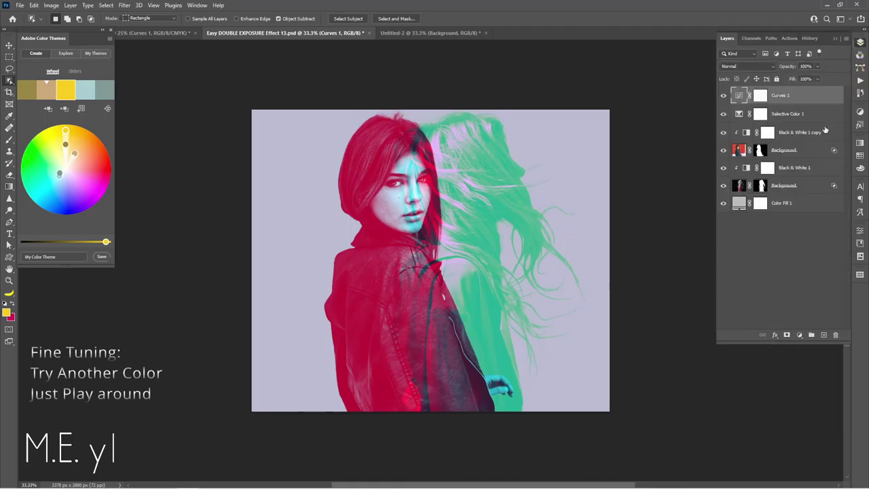
{"action": "left_click", "coordinate": [801, 184]}
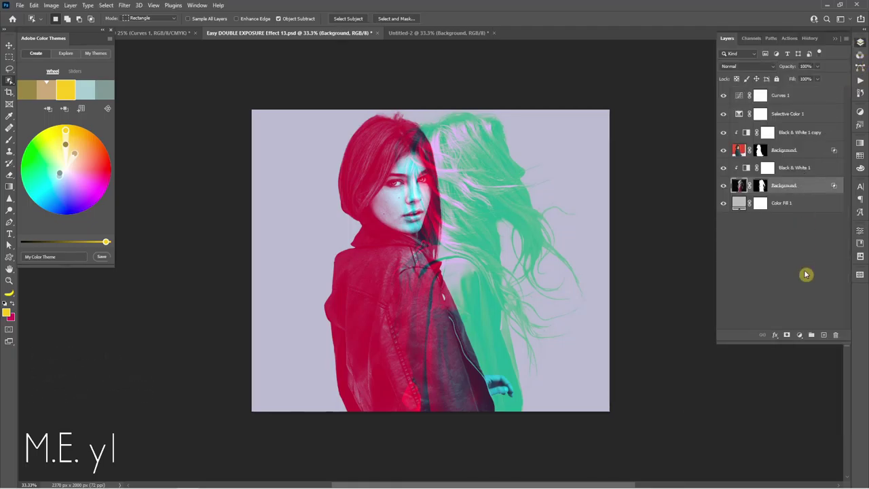
{"action": "left_click", "coordinate": [800, 333]}
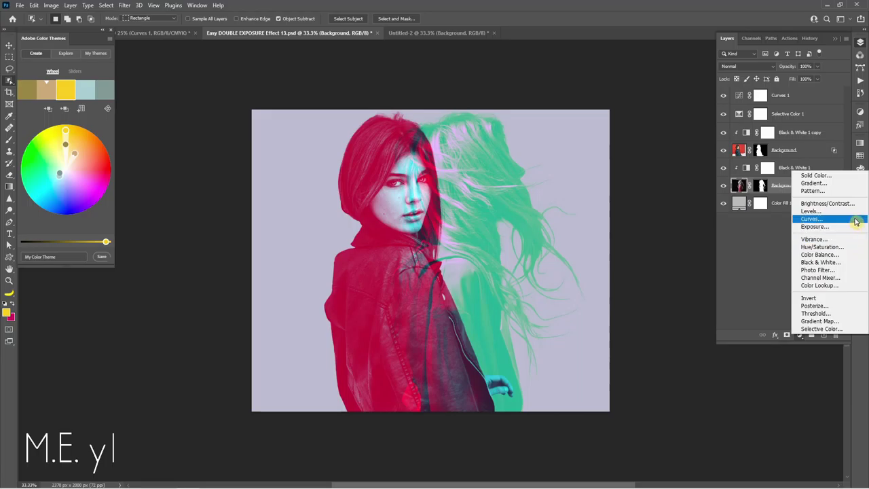
Add Curves 2 above the lower Background, moving the black input slider right to deepen shadows
{"action": "left_click", "coordinate": [851, 220]}
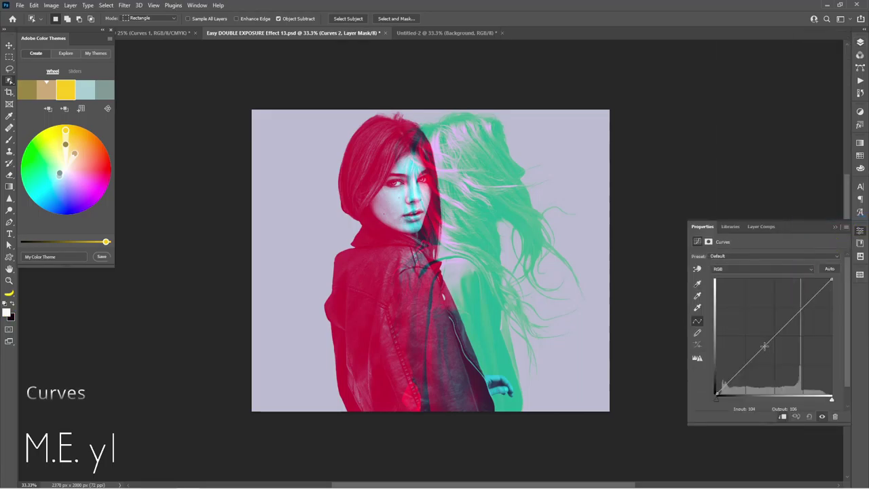
{"action": "left_click_drag", "start_coordinate": [716, 393], "coordinate": [736, 393]}
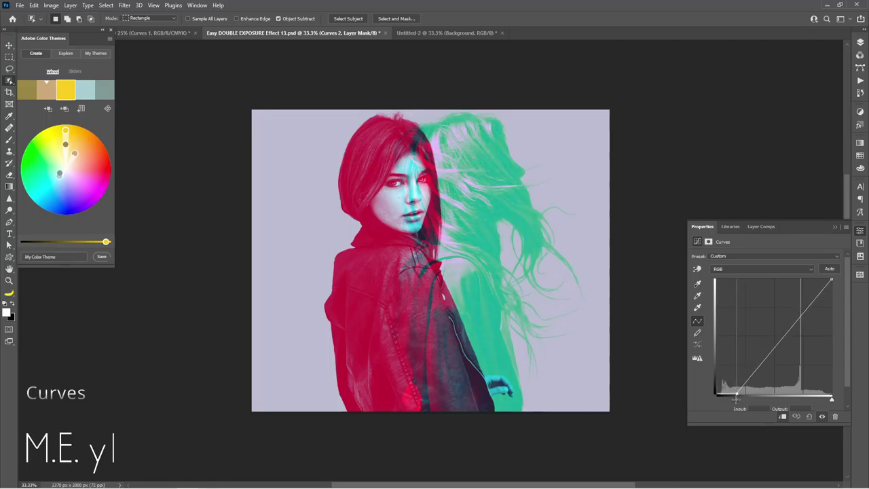
{"action": "left_click_drag", "start_coordinate": [736, 398], "coordinate": [736, 398]}
{"action": "left_click", "coordinate": [860, 42]}
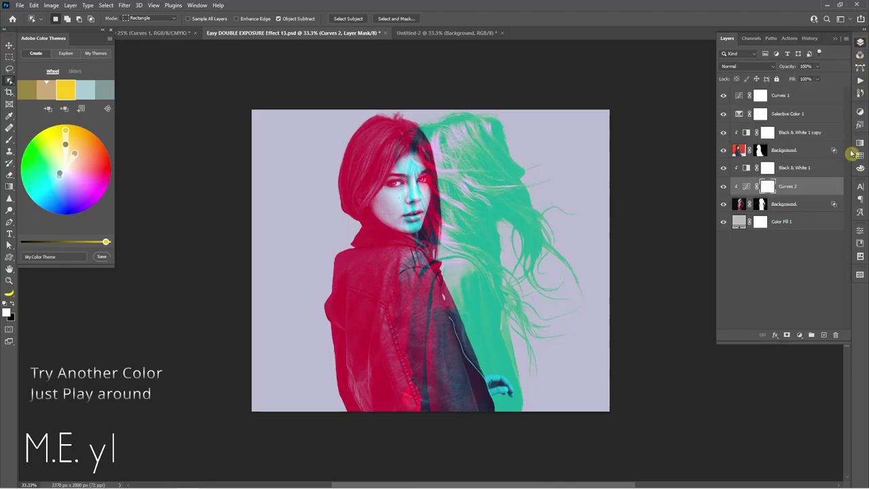
Add a Hue/Saturation adjustment layer with Saturation lowered to -30
{"action": "left_click", "coordinate": [799, 336]}
{"action": "left_click", "coordinate": [814, 251]}
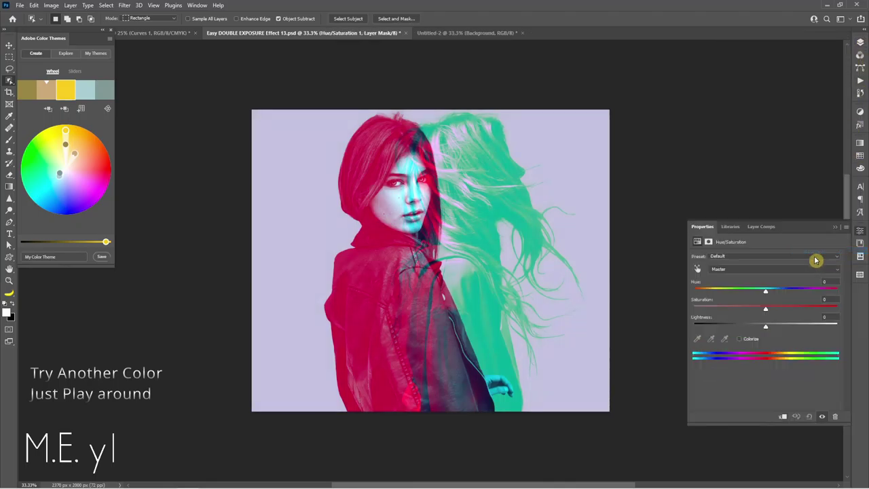
{"action": "mouse_move", "coordinate": [767, 309]}
{"action": "left_mouse_down"}
{"action": "mouse_move", "coordinate": [738, 314]}
{"action": "mouse_move", "coordinate": [748, 309]}
{"action": "left_mouse_up"}
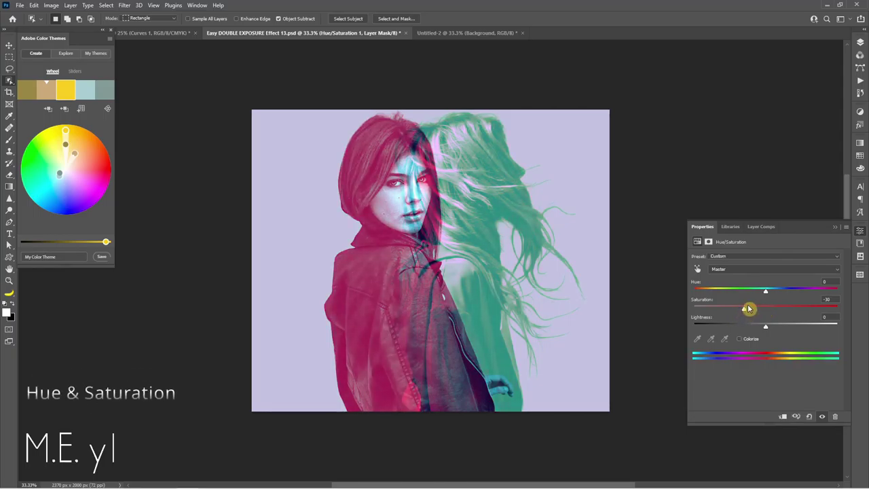
{"action": "left_click", "coordinate": [860, 42]}
Select the Selective Color 1 layer and add a Color Balance adjustment layer above it
{"action": "left_click", "coordinate": [787, 114]}
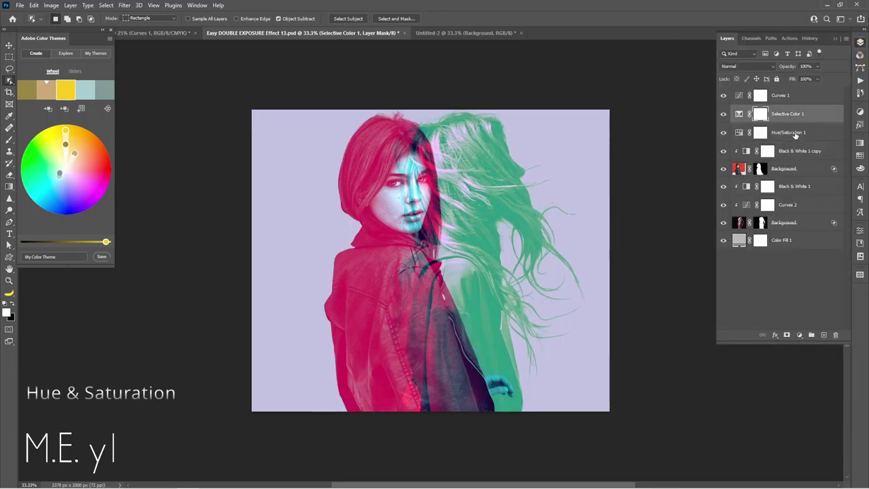
{"action": "left_click", "coordinate": [800, 335]}
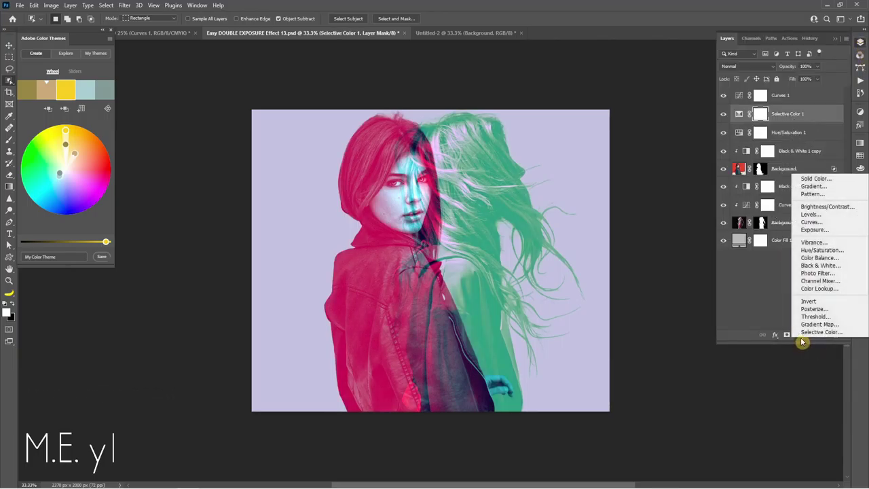
{"action": "left_click", "coordinate": [818, 258]}
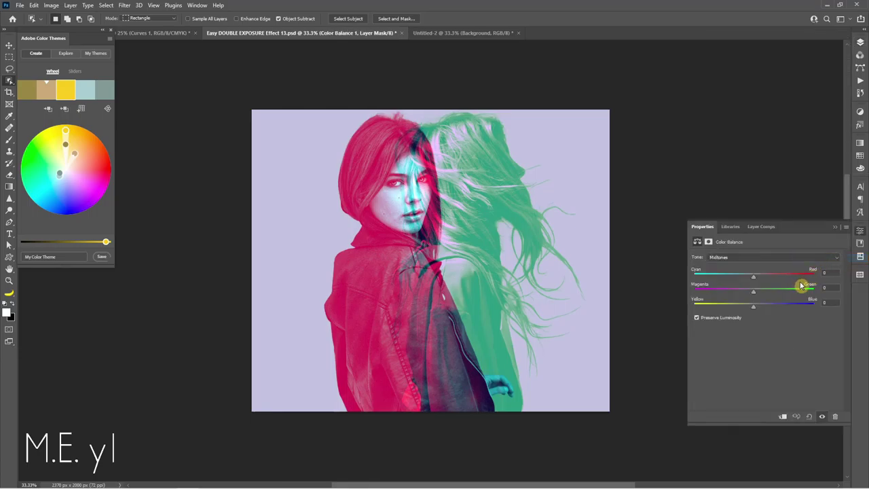
Set Color Balance midtones to roughly Cyan-Red +70, Magenta-Green +54, Yellow-Blue +55
{"action": "mouse_move", "coordinate": [753, 279]}
{"action": "left_mouse_down"}
{"action": "mouse_move", "coordinate": [719, 282]}
{"action": "mouse_move", "coordinate": [790, 274]}
{"action": "left_mouse_up"}
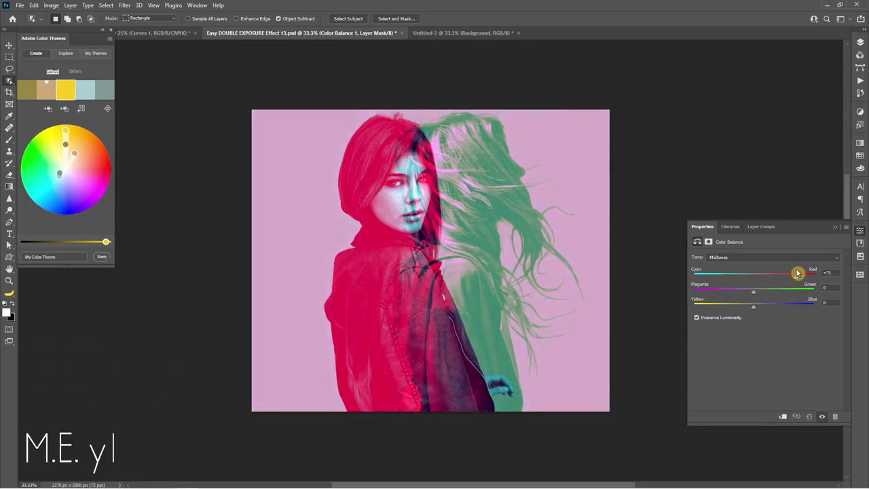
{"action": "mouse_move", "coordinate": [753, 291]}
{"action": "left_mouse_down"}
{"action": "mouse_move", "coordinate": [785, 291]}
{"action": "mouse_move", "coordinate": [725, 313]}
{"action": "mouse_move", "coordinate": [787, 308]}
{"action": "left_mouse_up"}
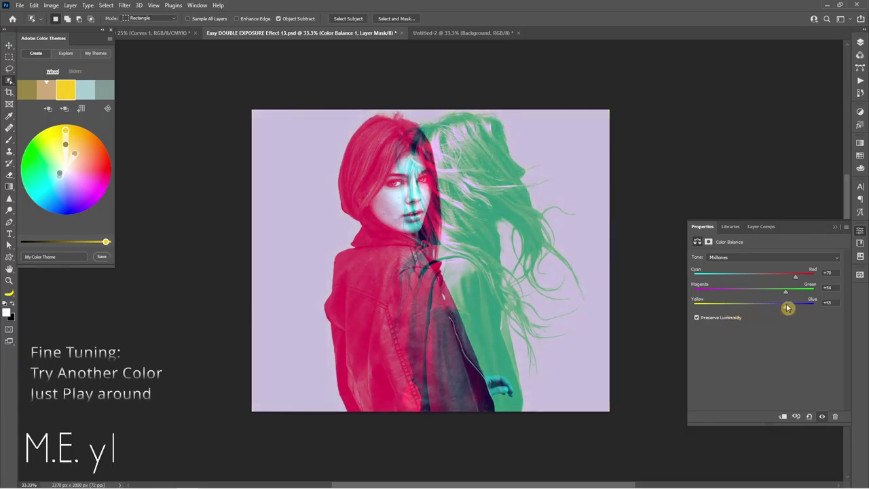
{"action": "mouse_move", "coordinate": [795, 277]}
{"action": "left_mouse_down"}
{"action": "mouse_move", "coordinate": [739, 277]}
{"action": "mouse_move", "coordinate": [774, 291]}
{"action": "mouse_move", "coordinate": [737, 304]}
{"action": "mouse_move", "coordinate": [757, 301]}
{"action": "mouse_move", "coordinate": [745, 305]}
{"action": "mouse_move", "coordinate": [766, 310]}
{"action": "left_mouse_up"}
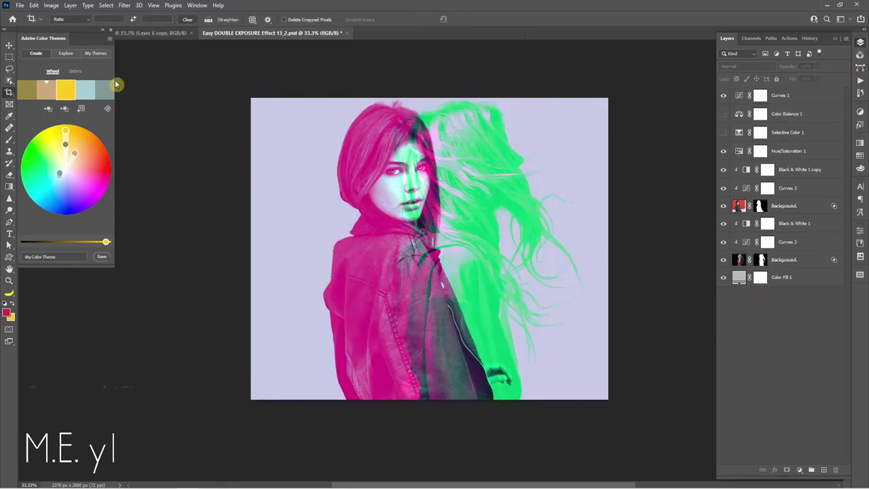
Crop the canvas outward at the top and sides to 2454 × 2155 px, then select the Curves 1 mask
{"action": "left_click", "coordinate": [15, 95]}
{"action": "left_click_drag", "start_coordinate": [422, 97], "coordinate": [425, 89]}
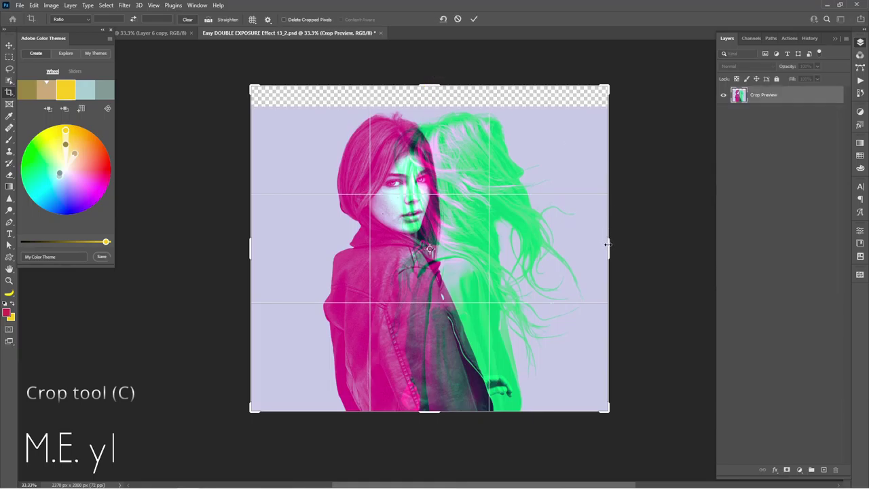
{"action": "left_click_drag", "start_coordinate": [608, 244], "coordinate": [615, 242]}
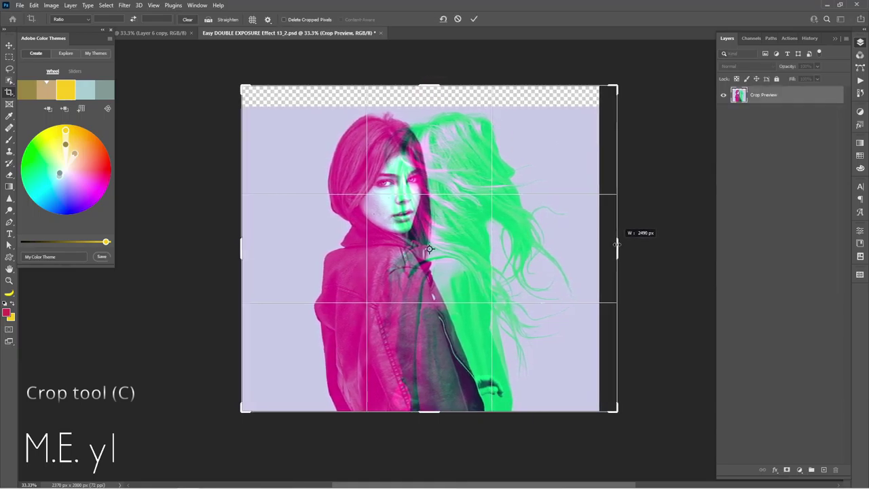
{"action": "left_click", "coordinate": [473, 19]}
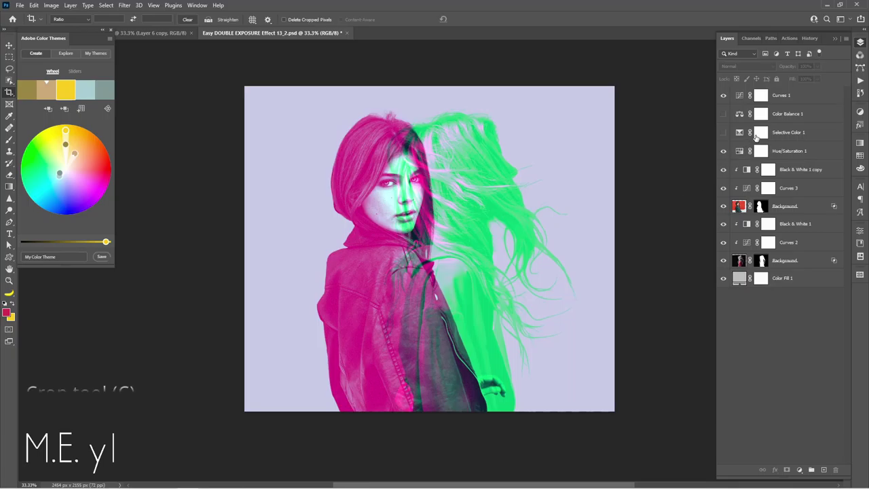
{"action": "left_click", "coordinate": [796, 96]}
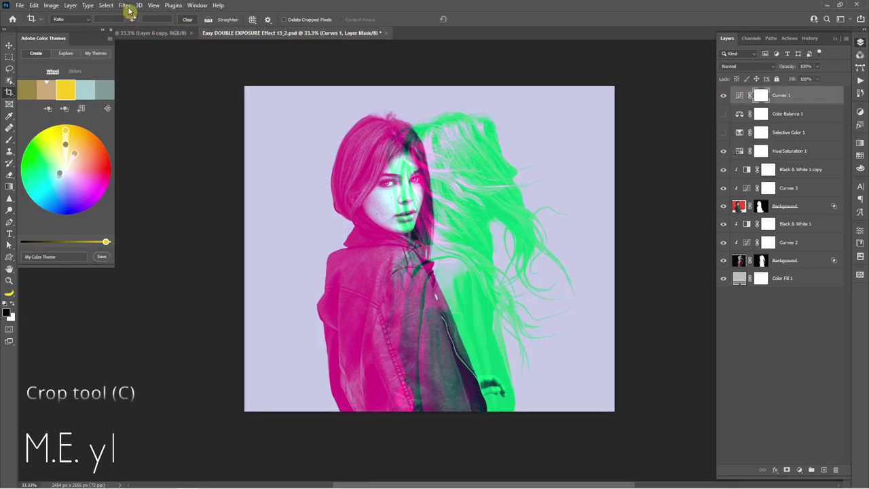
{"action": "left_click", "coordinate": [124, 5]}
{"action": "mouse_move", "coordinate": [125, 4]}
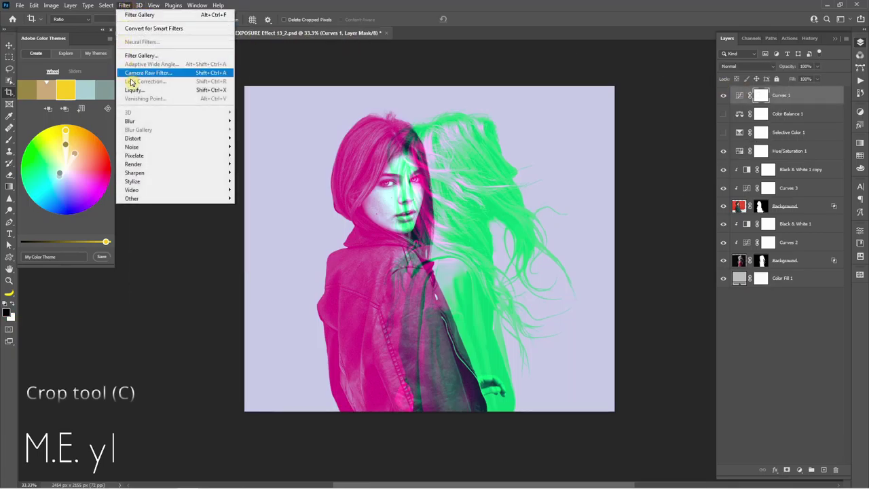
Choose Sketch > Halftone Pattern in the Filter Gallery and zoom the preview out
{"action": "left_click", "coordinate": [148, 55]}
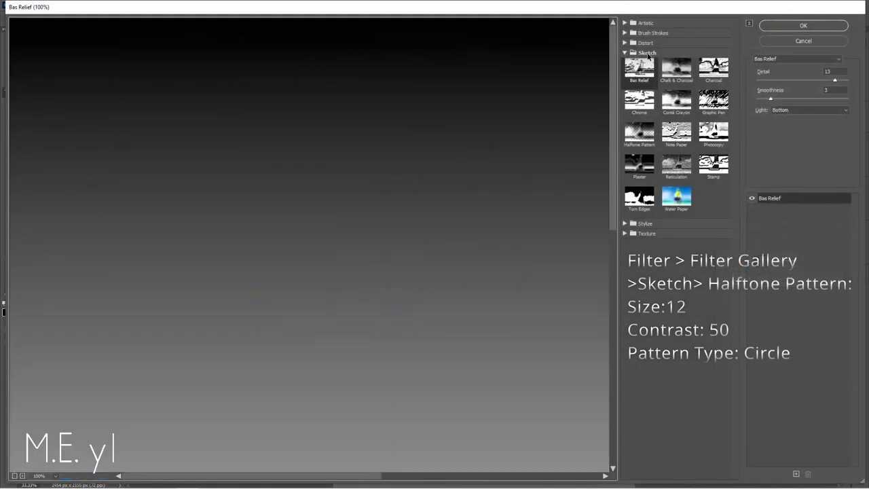
{"action": "left_click", "coordinate": [647, 53]}
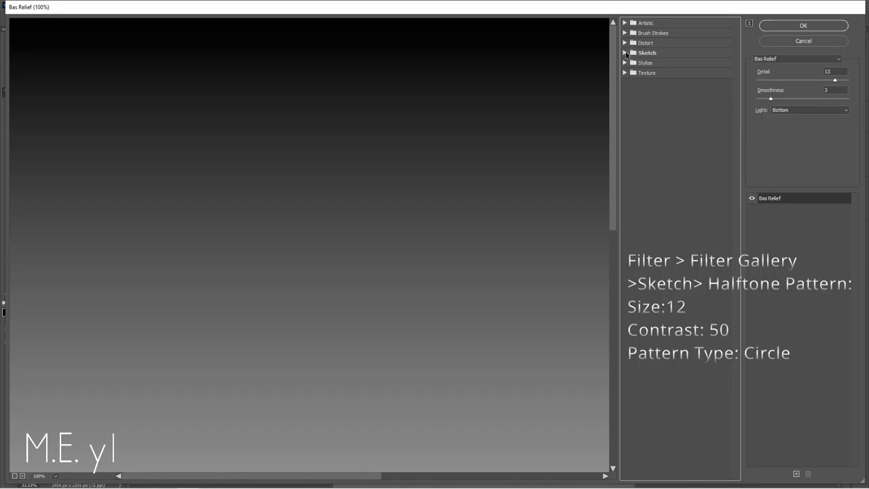
{"action": "left_click", "coordinate": [630, 53]}
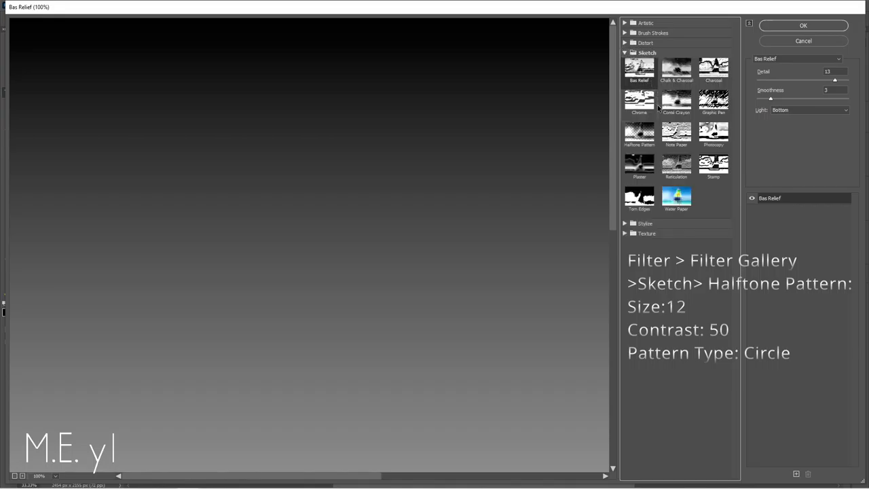
{"action": "left_click", "coordinate": [646, 139]}
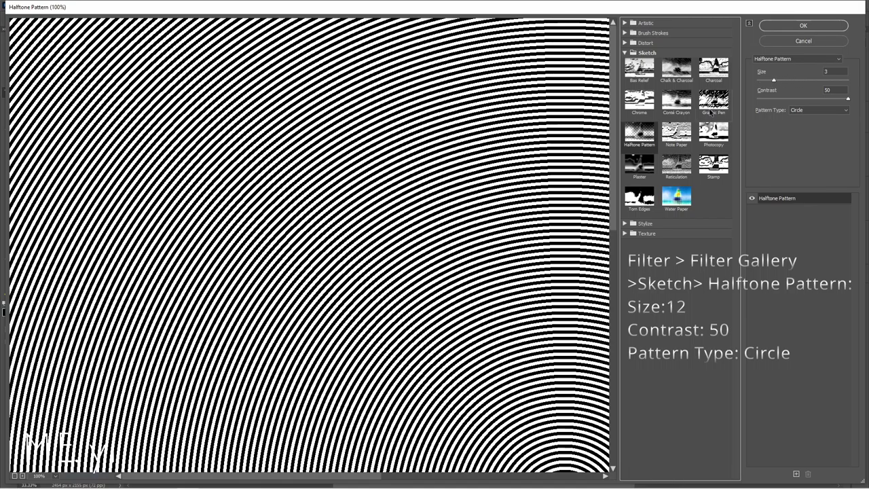
{"action": "left_click", "coordinate": [13, 476]}
{"action": "left_click", "coordinate": [14, 476]}
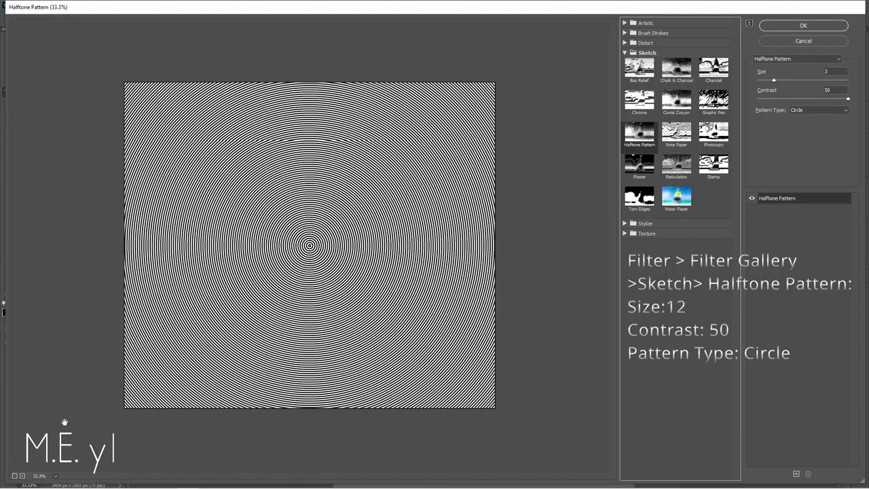
Apply Halftone Pattern with Size 12, Contrast 50 and Circle pattern type to the mask
{"action": "left_click", "coordinate": [773, 80]}
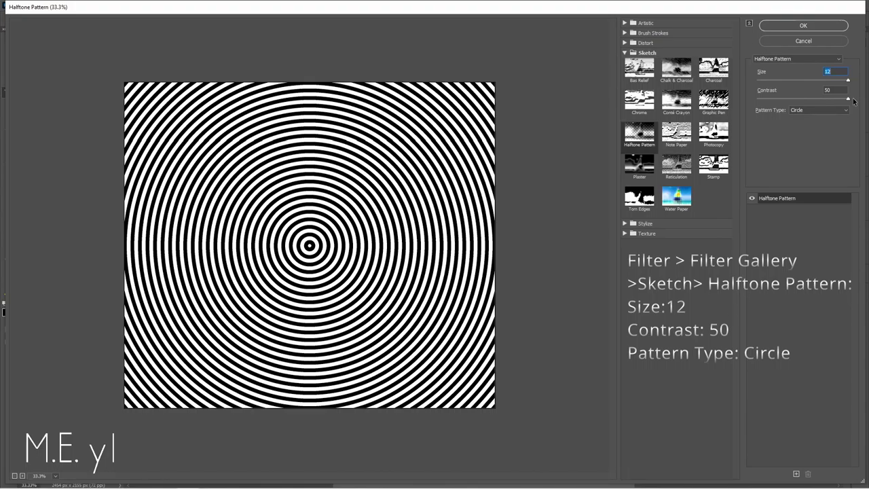
{"action": "left_click", "coordinate": [848, 99]}
{"action": "left_click", "coordinate": [839, 113]}
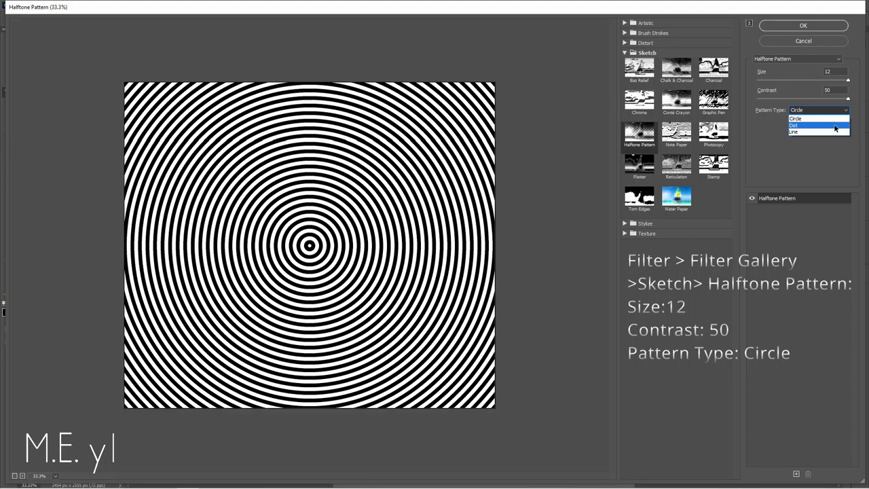
{"action": "left_click", "coordinate": [840, 121]}
{"action": "left_click", "coordinate": [841, 111]}
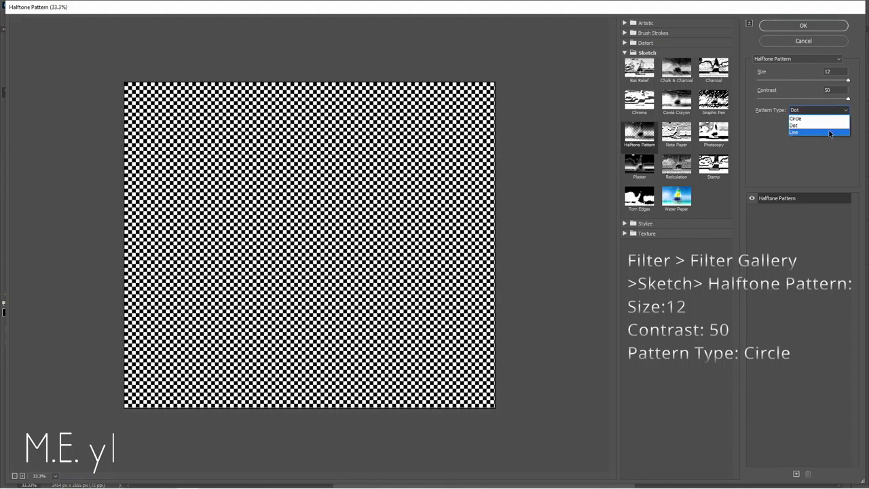
{"action": "left_click", "coordinate": [831, 131]}
{"action": "left_click", "coordinate": [833, 115]}
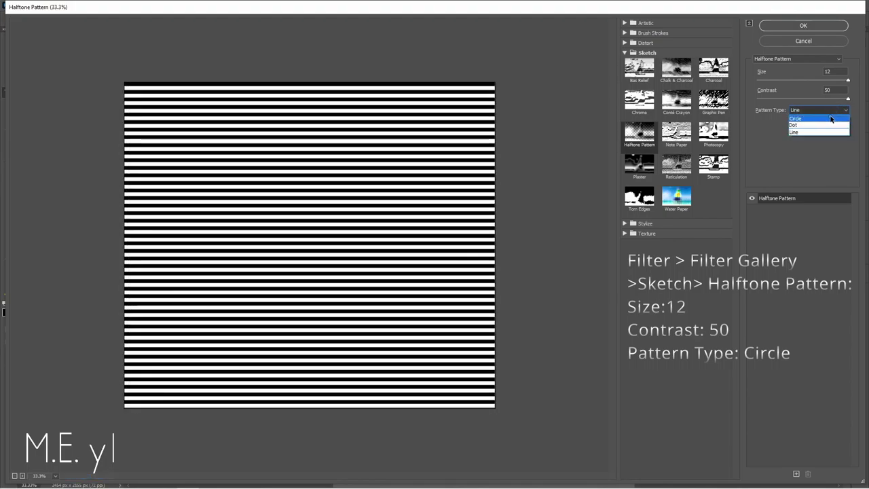
{"action": "left_click", "coordinate": [832, 112]}
{"action": "left_click", "coordinate": [820, 27]}
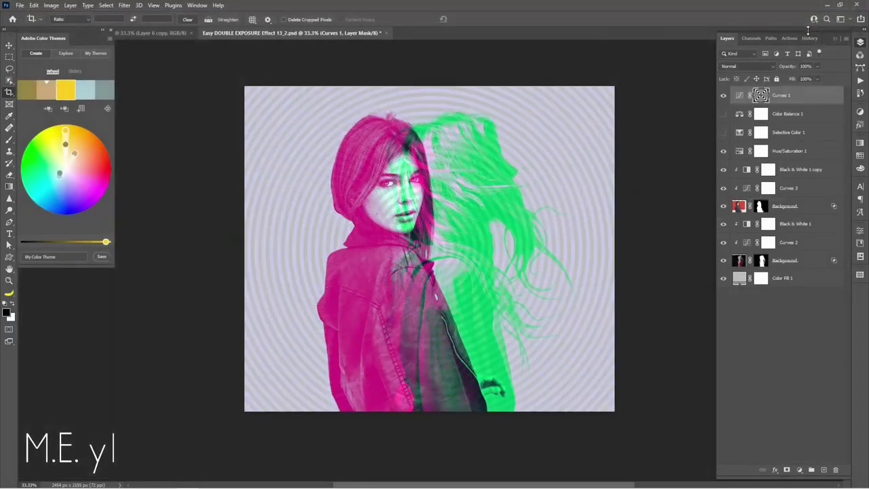
Group Curves 1 into Group 1 with Ctrl+G and add a layer mask to the group
{"action": "left_click", "coordinate": [799, 100]}
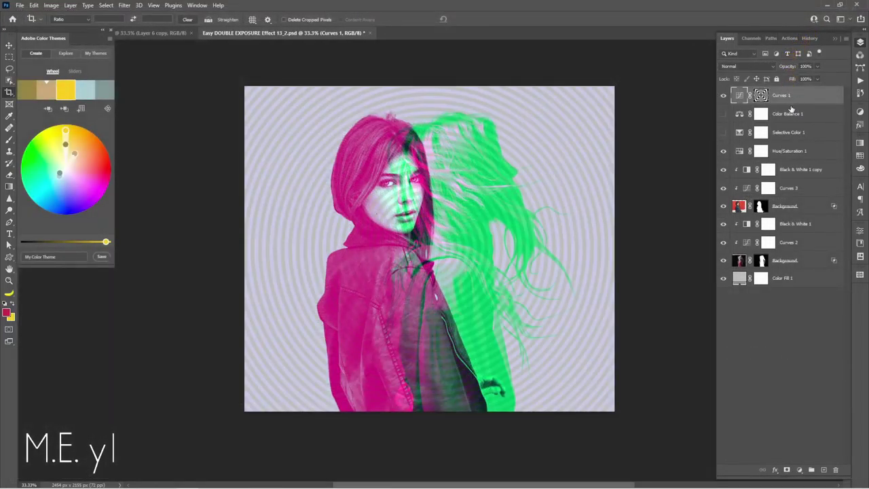
{"action": "left_click", "coordinate": [786, 469]}
{"action": "key", "text": "b"}
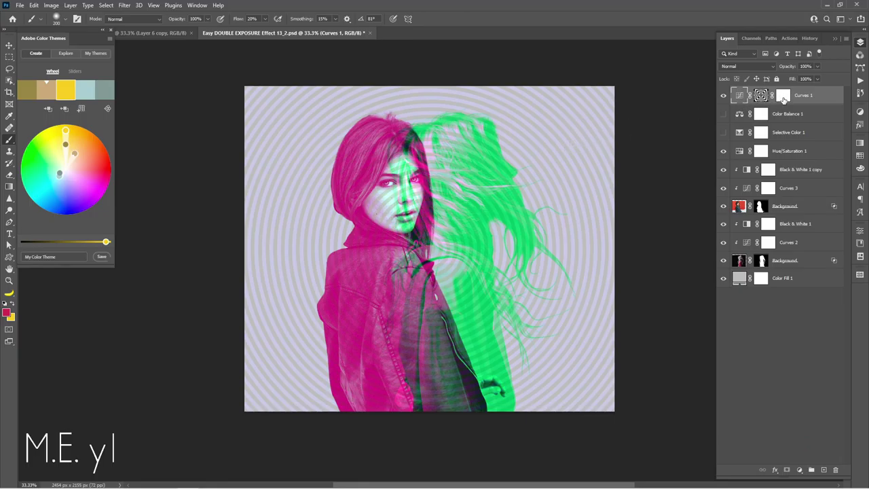
{"action": "key", "text": "ctrl+z"}
{"action": "key", "text": "ctrl+g"}
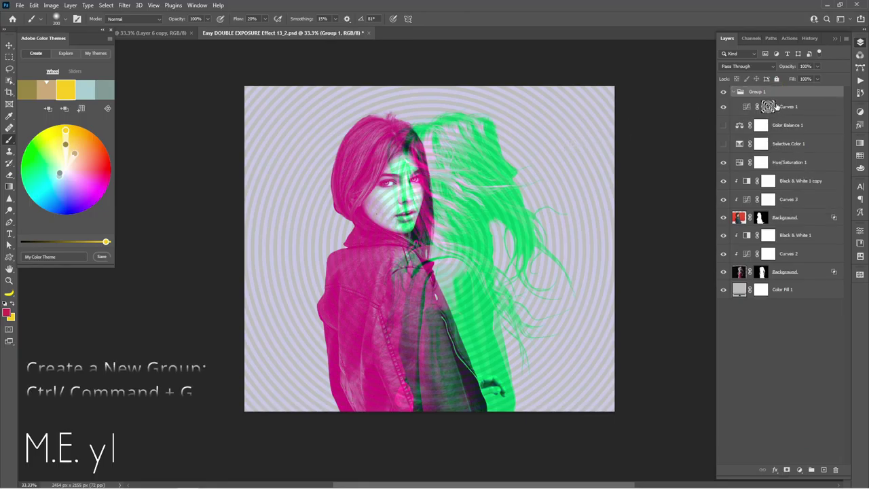
{"action": "left_click", "coordinate": [736, 93]}
{"action": "left_click", "coordinate": [736, 93]}
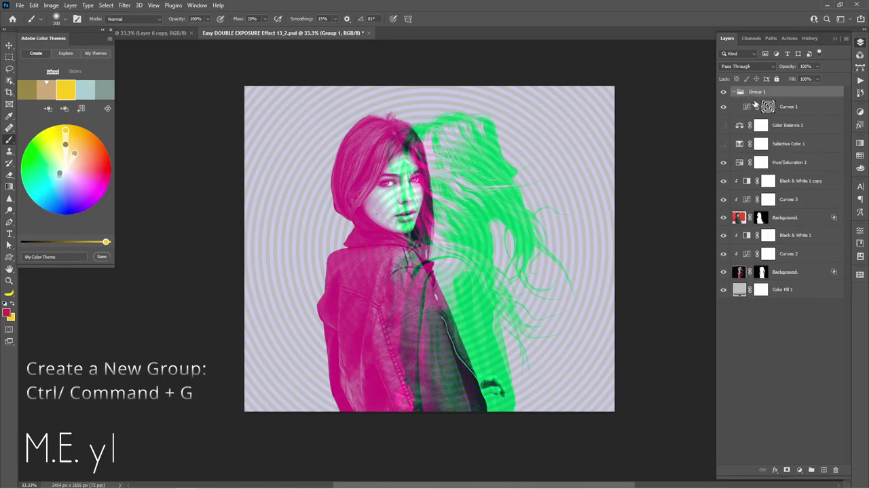
{"action": "left_click", "coordinate": [786, 470]}
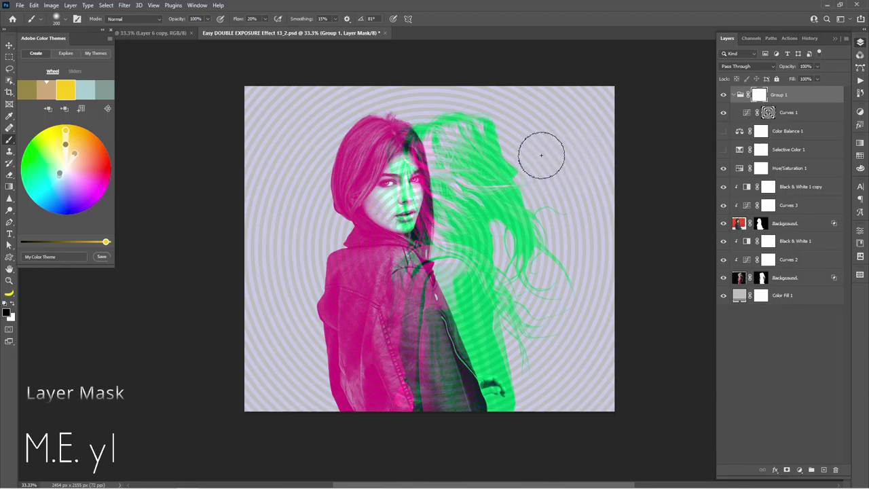
Enlarge the soft black brush to size 400 and select the Curves 1 layer
{"action": "key", "text": "bracketright"}
{"action": "key", "text": "bracketright"}
{"action": "key", "text": "bracketright"}
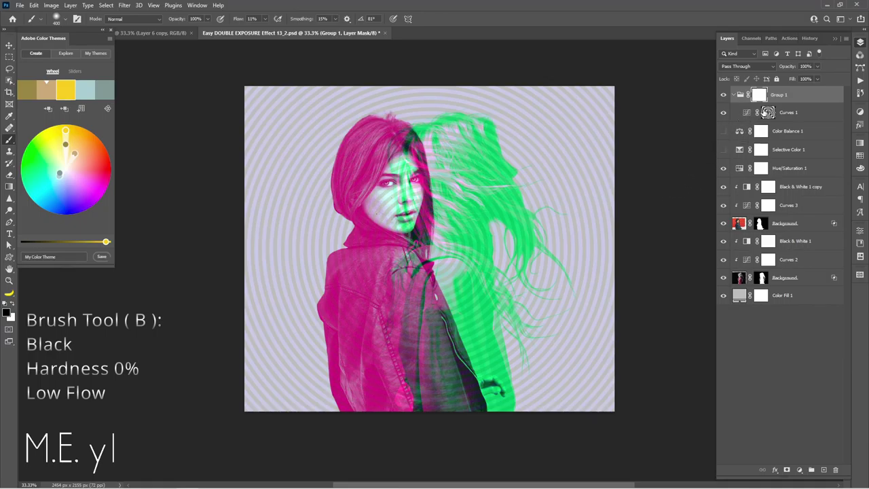
{"action": "left_click", "coordinate": [796, 114]}
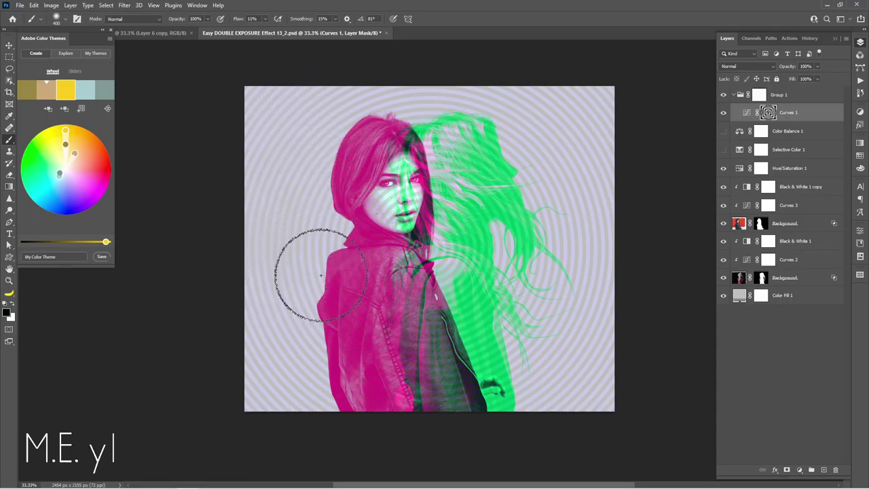
{"action": "left_click", "coordinate": [746, 112]}
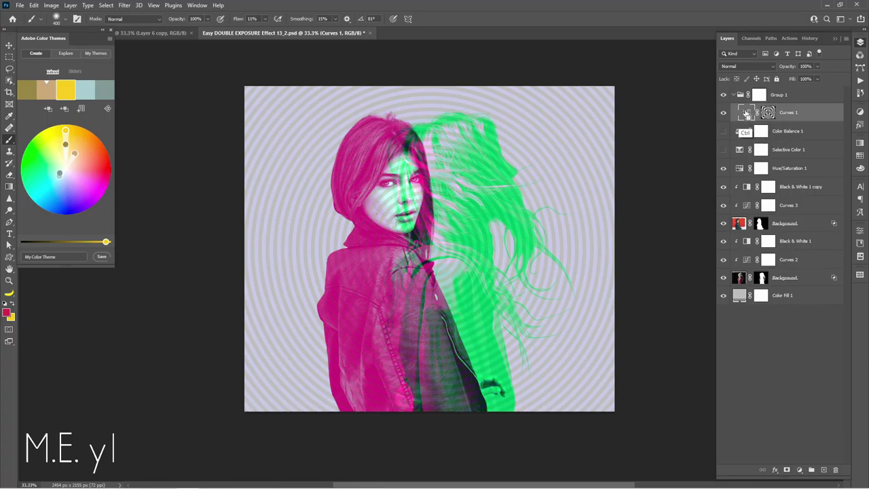
Scale the Curves 1 halftone rings up to about 113% with Free Transform
{"action": "key", "text": "ctrl+t"}
{"action": "left_click_drag", "start_coordinate": [621, 419], "coordinate": [676, 432]}
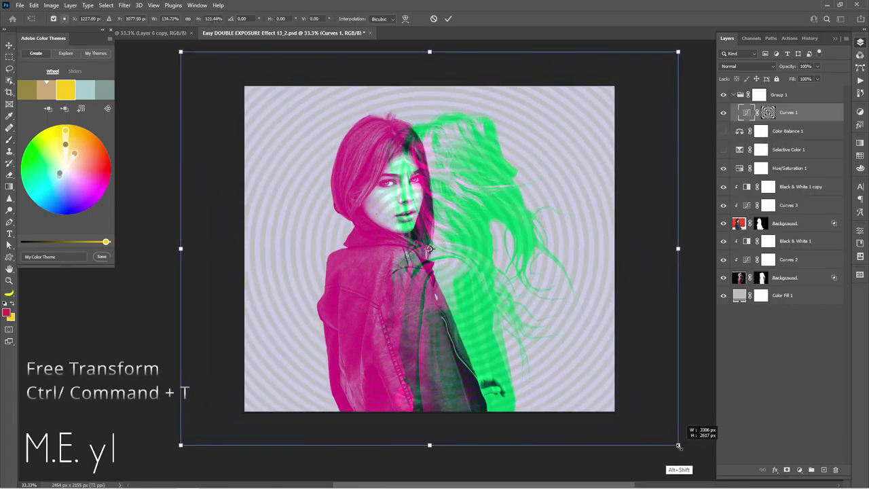
{"action": "key", "text": "Escape"}
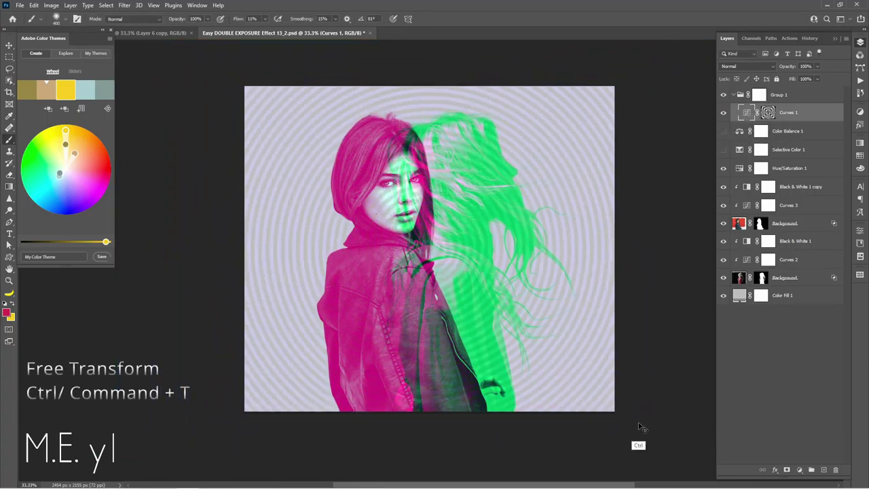
{"action": "key", "text": "ctrl+t"}
{"action": "mouse_move", "coordinate": [615, 411]}
{"action": "left_mouse_down"}
{"action": "mouse_move", "coordinate": [665, 452]}
{"action": "mouse_move", "coordinate": [447, 239]}
{"action": "mouse_move", "coordinate": [462, 213]}
{"action": "left_mouse_up"}
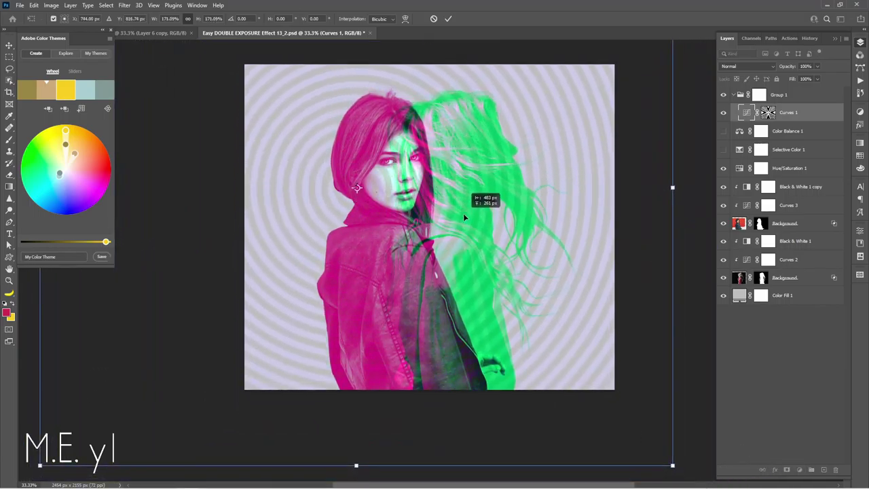
{"action": "key", "text": "Return"}
Shift the ring pattern's centre toward the woman's face, then select the Group 1 mask
{"action": "key", "text": "b"}
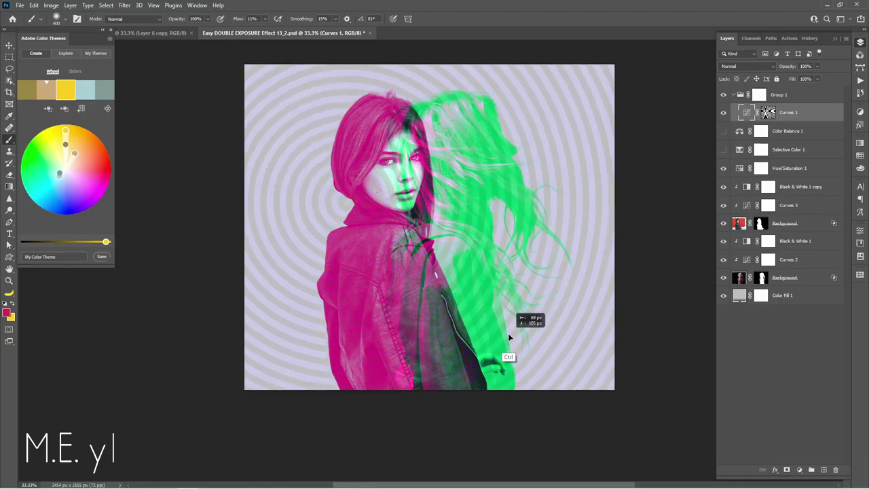
{"action": "left_click_drag", "start_coordinate": [519, 301], "coordinate": [504, 345]}
{"action": "mouse_move", "coordinate": [562, 292]}
{"action": "left_mouse_down"}
{"action": "mouse_move", "coordinate": [552, 328]}
{"action": "mouse_move", "coordinate": [556, 319]}
{"action": "left_mouse_up"}
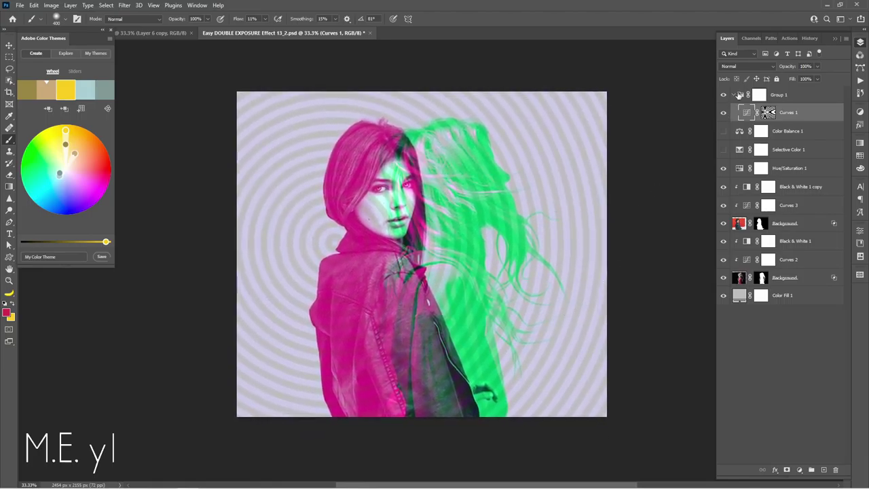
{"action": "left_click", "coordinate": [759, 95]}
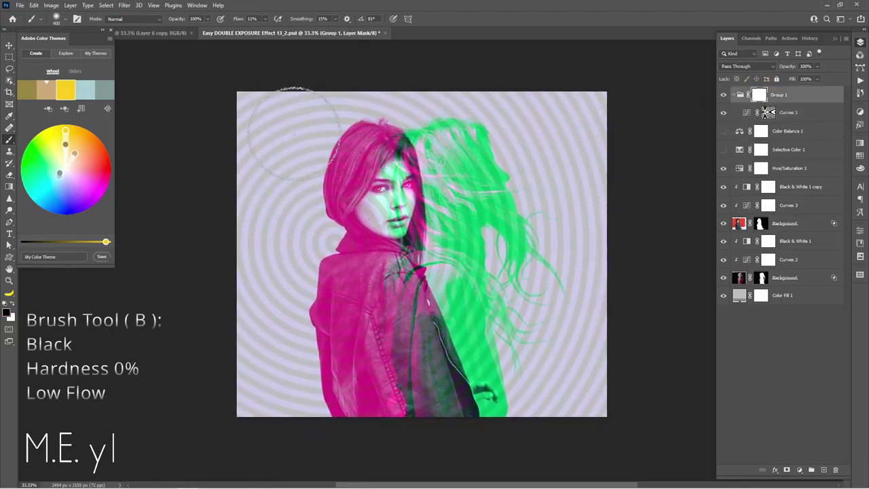
Fade the spiral rings over the hair and jacket on Group 1's mask, comparing with Group 1 hidden
{"action": "mouse_move", "coordinate": [456, 401]}
{"action": "left_mouse_down"}
{"action": "mouse_move", "coordinate": [407, 184]}
{"action": "mouse_move", "coordinate": [495, 59]}
{"action": "mouse_move", "coordinate": [446, 214]}
{"action": "mouse_move", "coordinate": [613, 283]}
{"action": "left_mouse_up"}
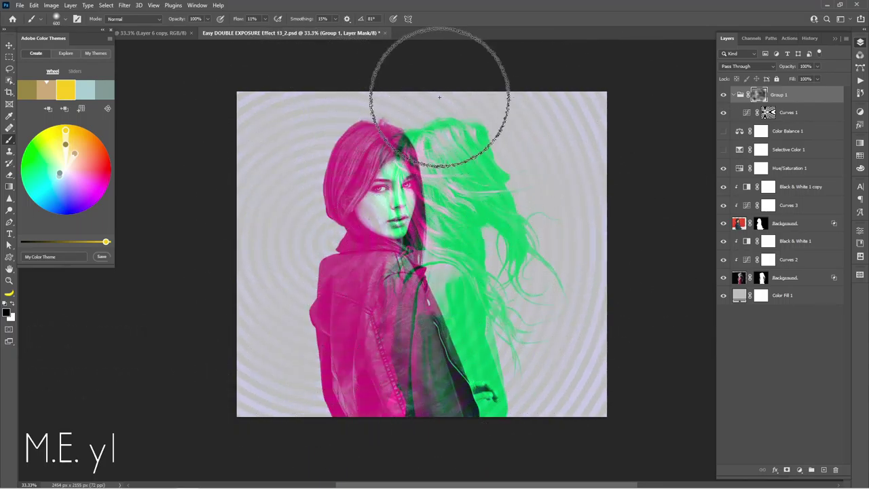
{"action": "left_click", "coordinate": [723, 95]}
{"action": "left_click", "coordinate": [723, 95]}
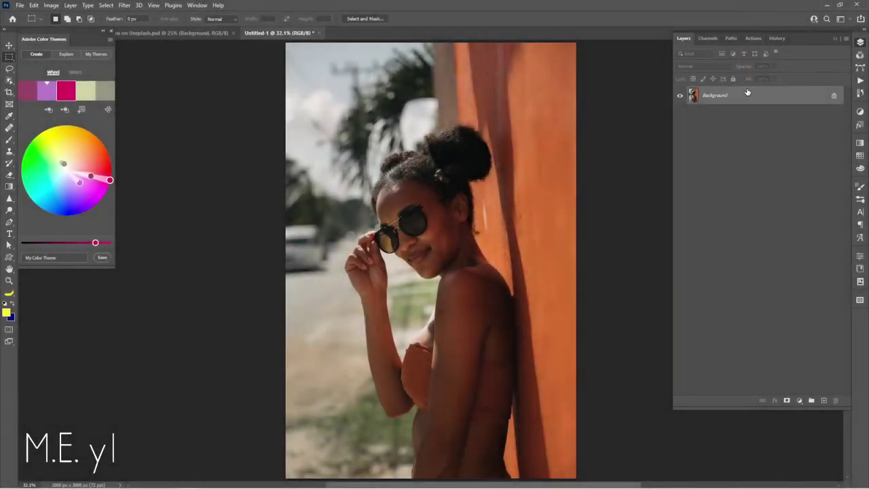
Compare the portrait's Red, Green and Blue channels one by one
{"action": "left_click", "coordinate": [708, 38]}
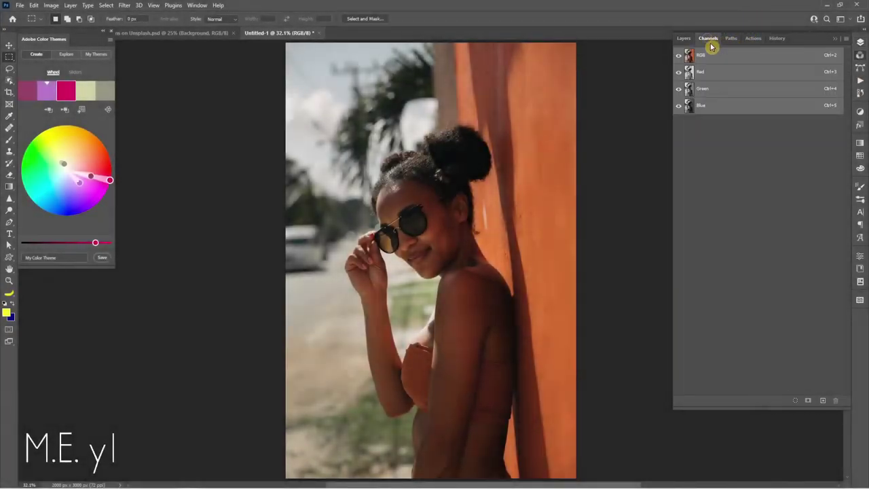
{"action": "left_click", "coordinate": [745, 73]}
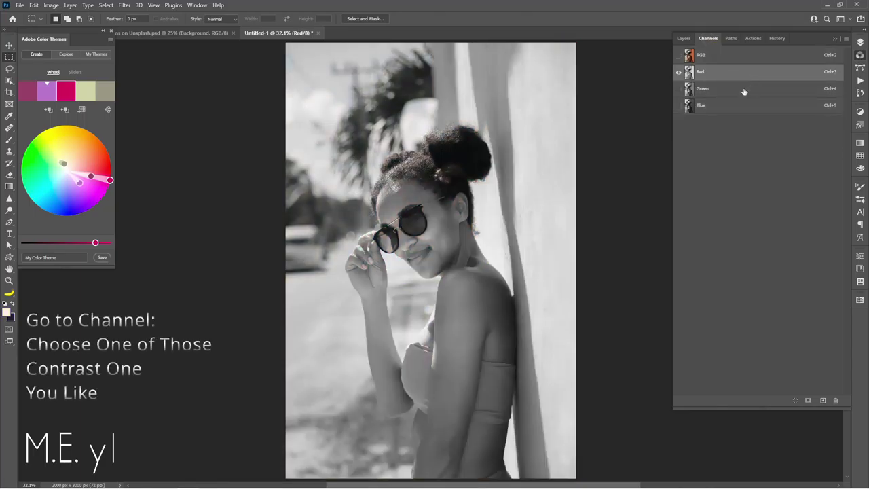
{"action": "left_click", "coordinate": [738, 89]}
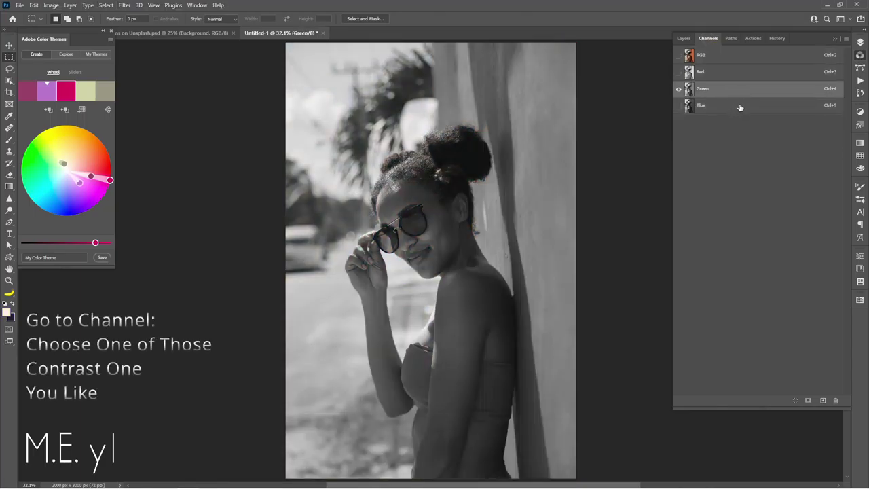
{"action": "left_click", "coordinate": [740, 107]}
Recheck the channels, settle on Green and duplicate it as a Green copy channel
{"action": "left_click", "coordinate": [745, 89]}
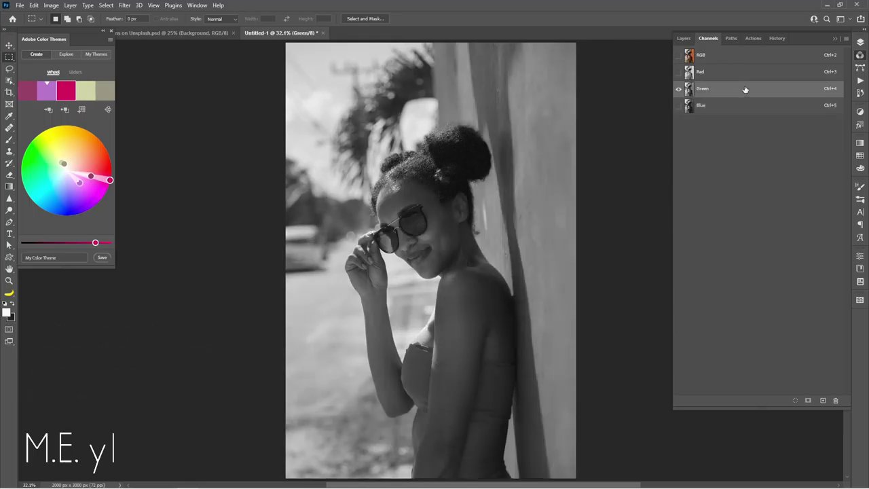
{"action": "left_click", "coordinate": [746, 74]}
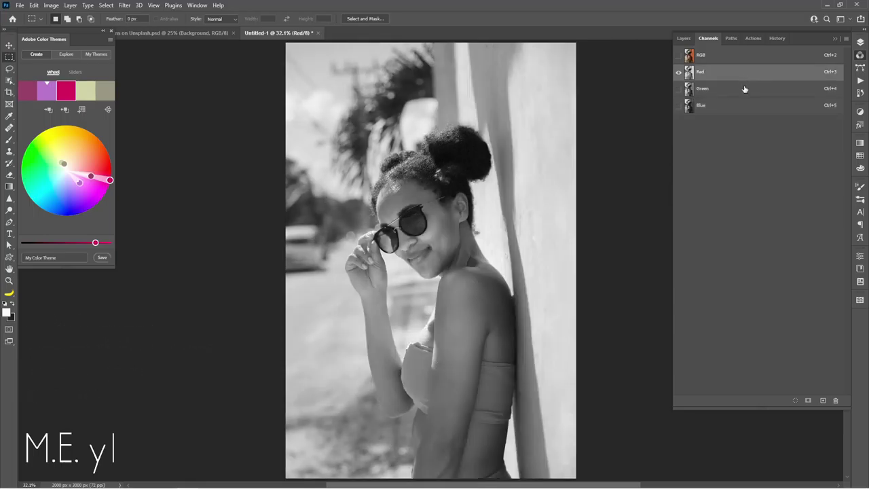
{"action": "left_click", "coordinate": [742, 93]}
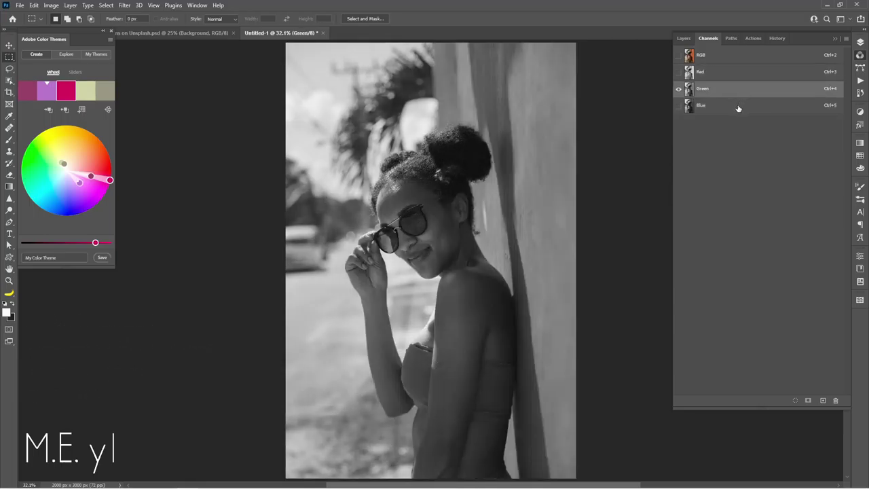
{"action": "left_click", "coordinate": [738, 106]}
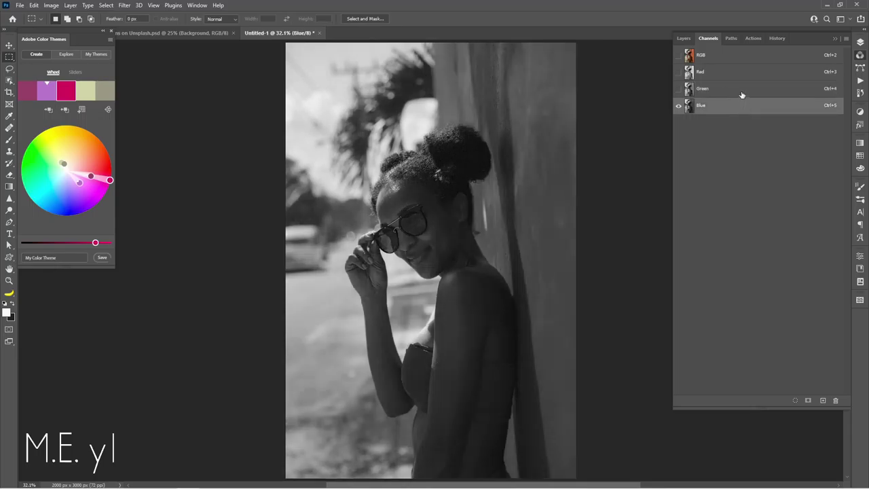
{"action": "left_click", "coordinate": [743, 95]}
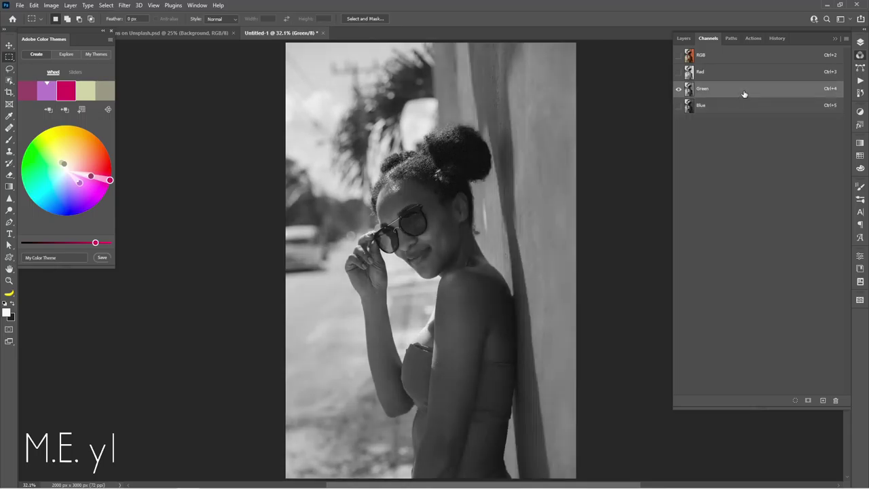
{"action": "left_click_drag", "start_coordinate": [750, 93], "coordinate": [823, 401]}
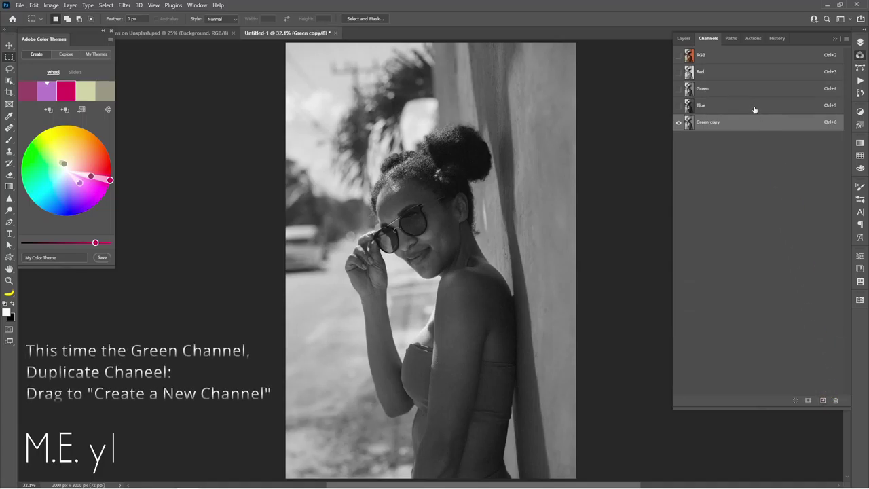
Load the Green copy channel's bright areas as a selection and return to the full-colour RGB view
{"action": "left_click", "coordinate": [690, 126], "text": "ctrl"}
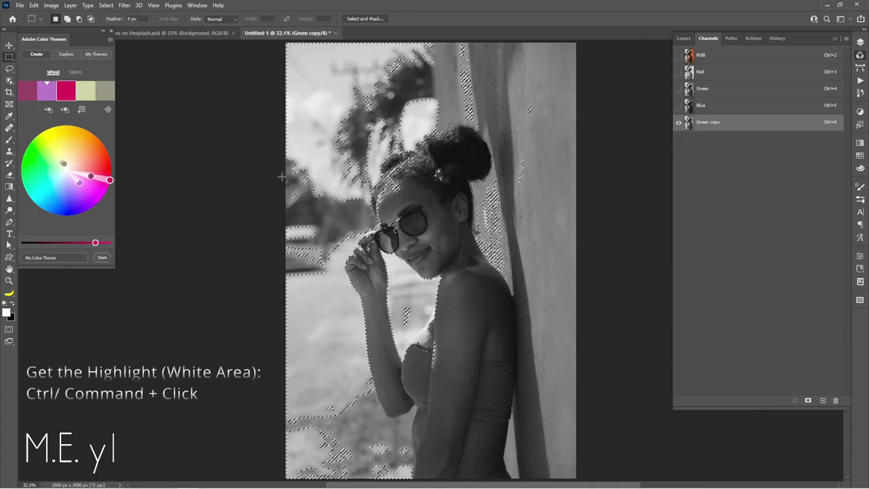
{"action": "left_click", "coordinate": [683, 38]}
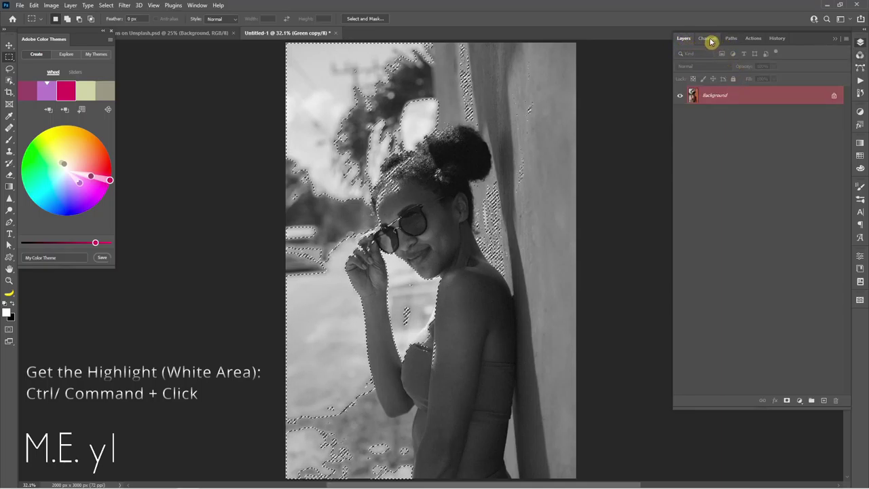
{"action": "left_click", "coordinate": [709, 38]}
{"action": "left_click", "coordinate": [717, 60]}
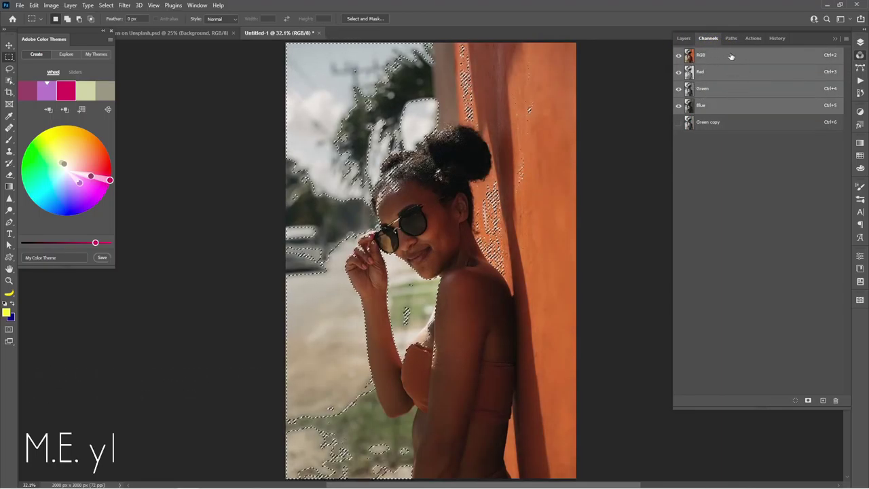
{"action": "left_click", "coordinate": [689, 40]}
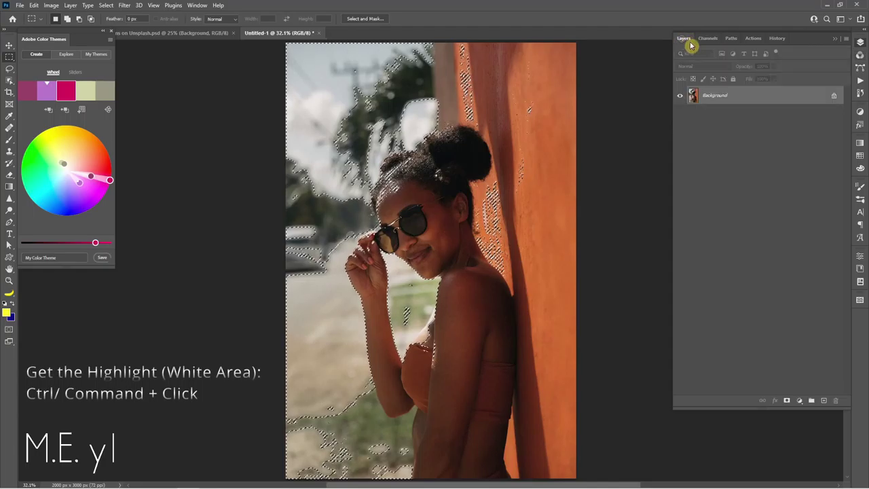
{"action": "left_click", "coordinate": [799, 399]}
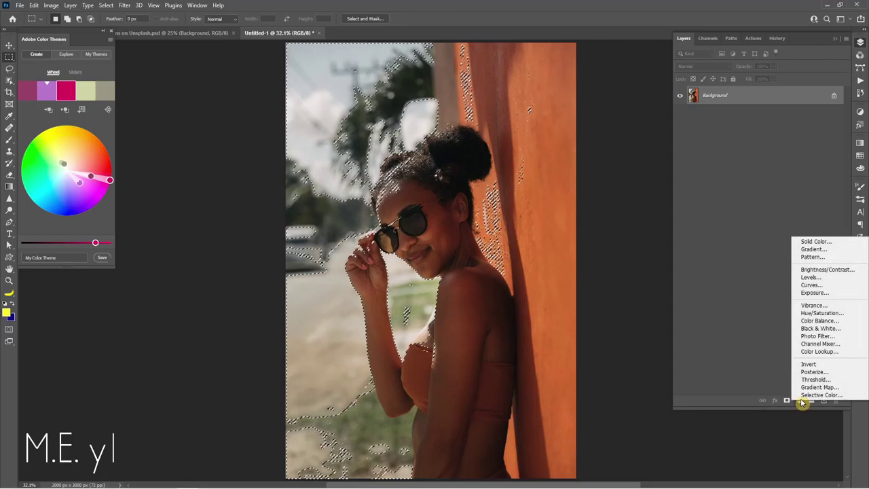
Add a cyan #33fffd Solid Color fill layer named Highlights over the selected highlights
{"action": "left_click", "coordinate": [812, 242]}
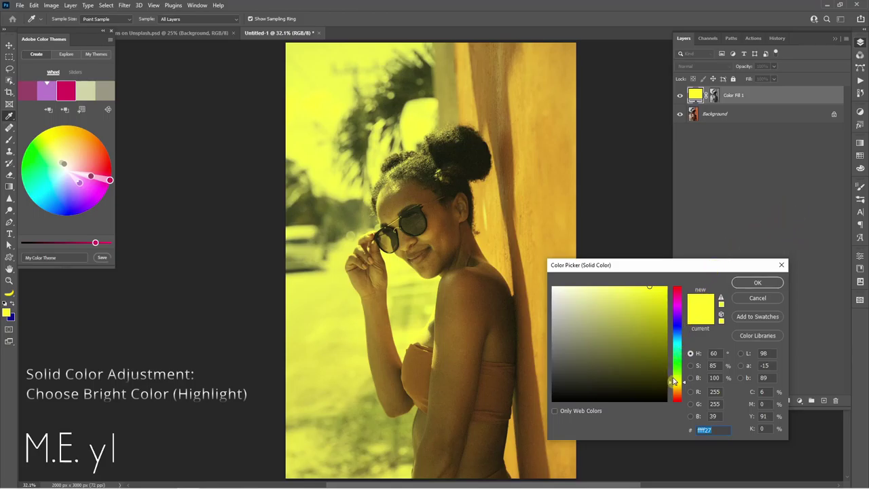
{"action": "mouse_move", "coordinate": [684, 386]}
{"action": "left_mouse_down"}
{"action": "mouse_move", "coordinate": [682, 288]}
{"action": "mouse_move", "coordinate": [686, 402]}
{"action": "mouse_move", "coordinate": [687, 384]}
{"action": "left_mouse_up"}
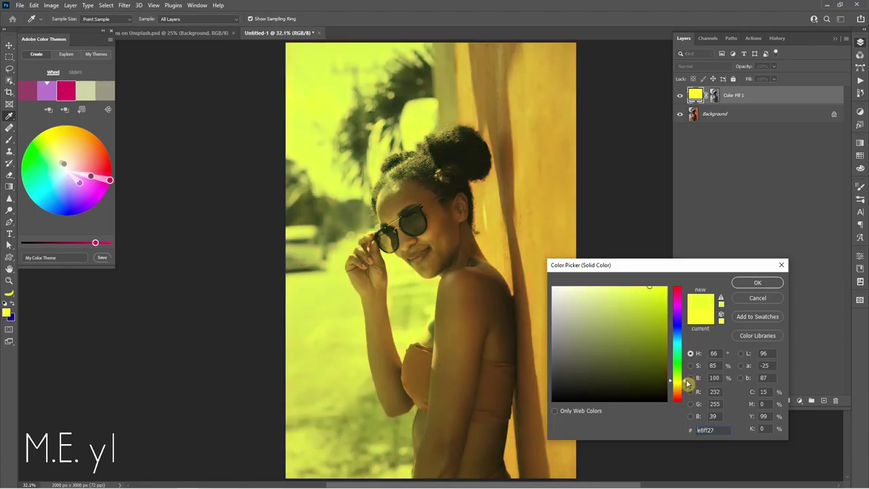
{"action": "left_click_drag", "start_coordinate": [625, 299], "coordinate": [647, 286]}
{"action": "left_click", "coordinate": [642, 337]}
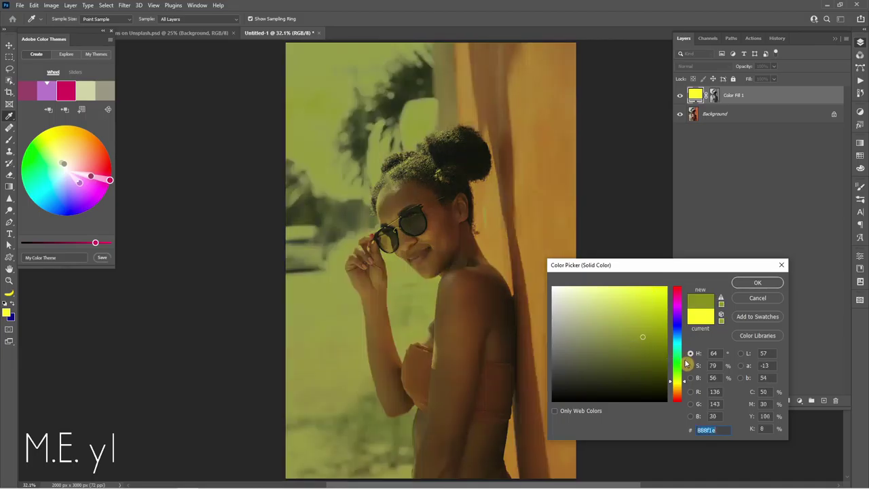
{"action": "left_click_drag", "start_coordinate": [683, 360], "coordinate": [683, 342]}
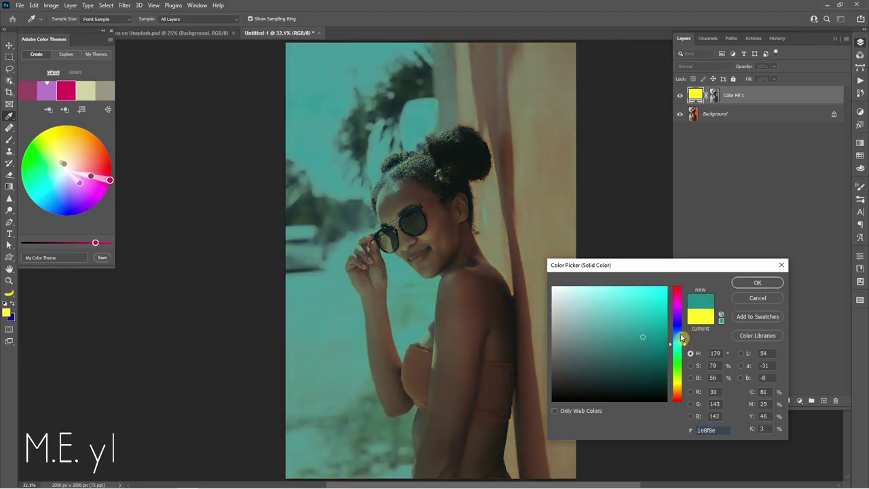
{"action": "left_click", "coordinate": [643, 282]}
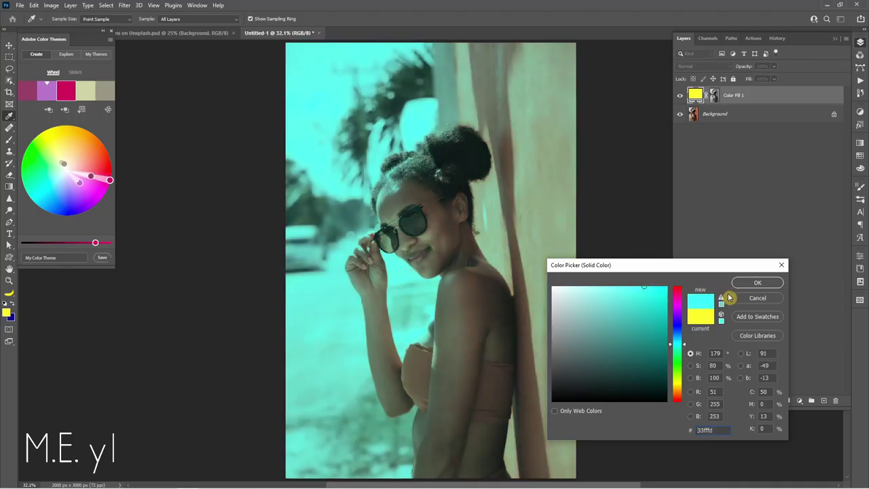
{"action": "left_click", "coordinate": [748, 284]}
{"action": "left_click", "coordinate": [739, 97]}
{"action": "type", "text": "Highlights"}
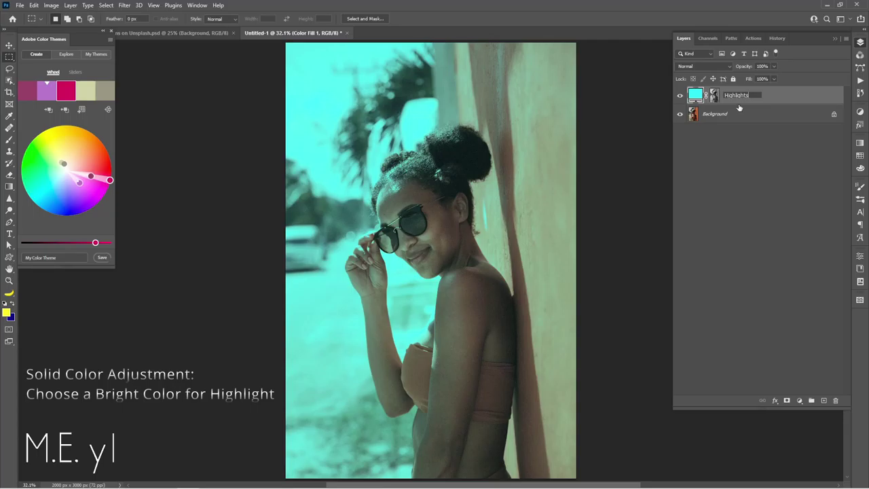
{"action": "key", "text": "Return"}
Add another Solid Color fill layer in dark navy #0f054a
{"action": "left_click", "coordinate": [799, 401]}
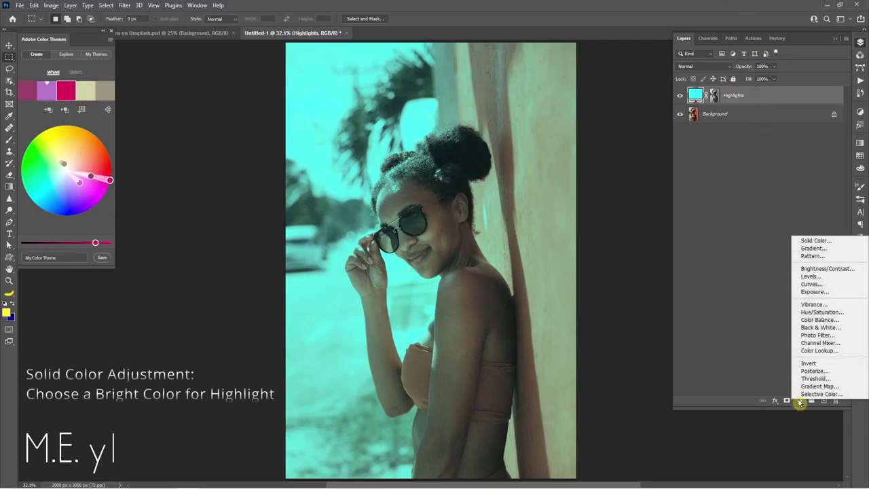
{"action": "left_click", "coordinate": [811, 241]}
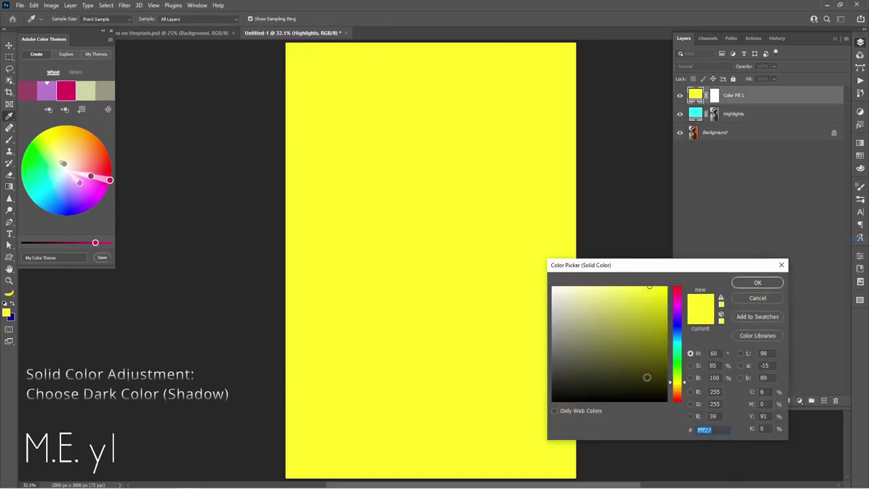
{"action": "left_click", "coordinate": [679, 323]}
{"action": "left_click", "coordinate": [667, 372]}
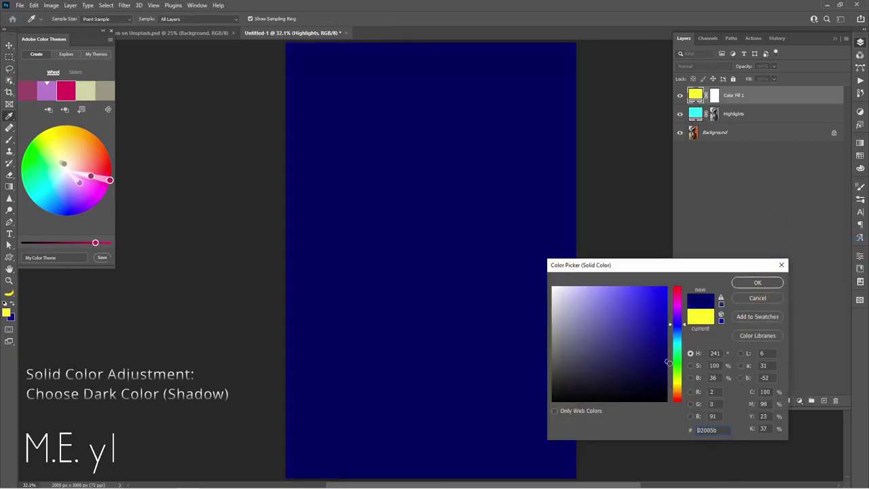
{"action": "left_click_drag", "start_coordinate": [685, 325], "coordinate": [686, 322]}
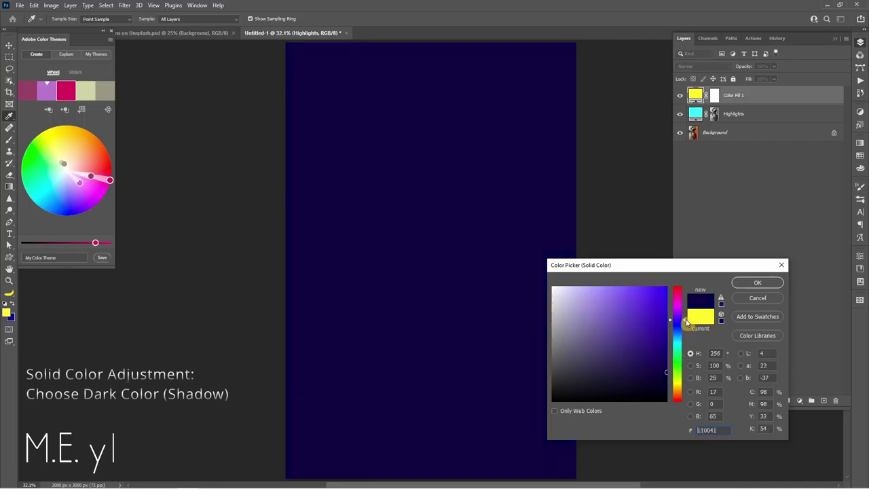
{"action": "left_click", "coordinate": [689, 319]}
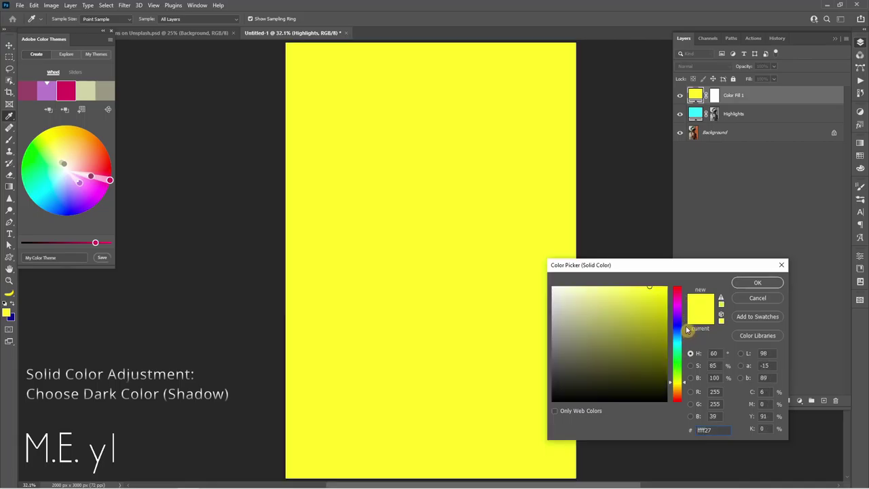
{"action": "left_click", "coordinate": [681, 324]}
{"action": "left_click", "coordinate": [662, 367]}
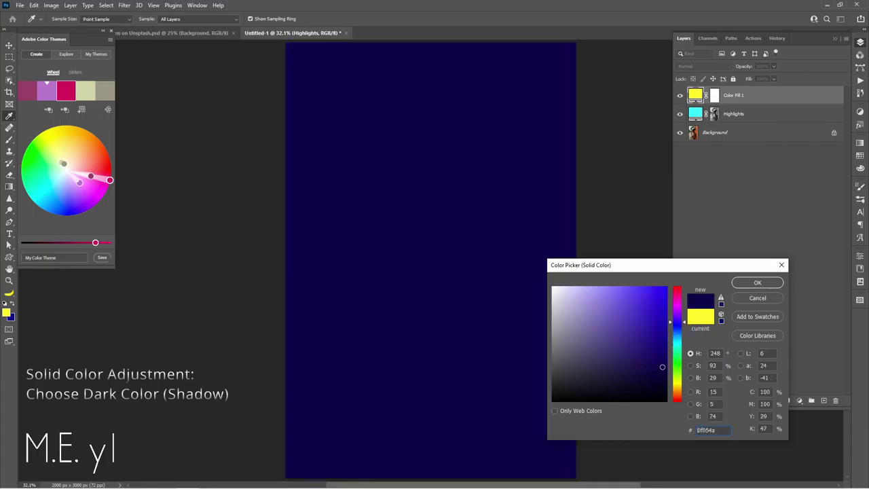
{"action": "left_click", "coordinate": [757, 282]}
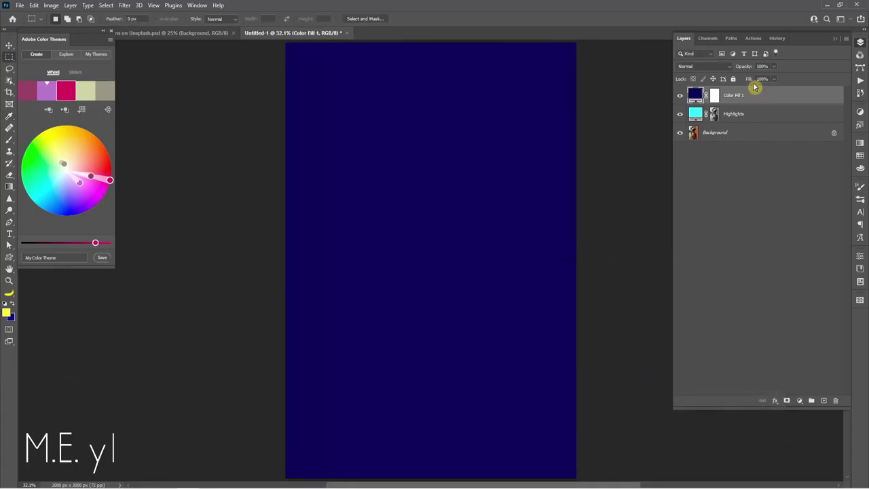
{"action": "left_click", "coordinate": [758, 95]}
Name the navy layer Shadows and move it beneath Highlights
{"action": "type", "text": "Shadows"}
{"action": "key", "text": "Return"}
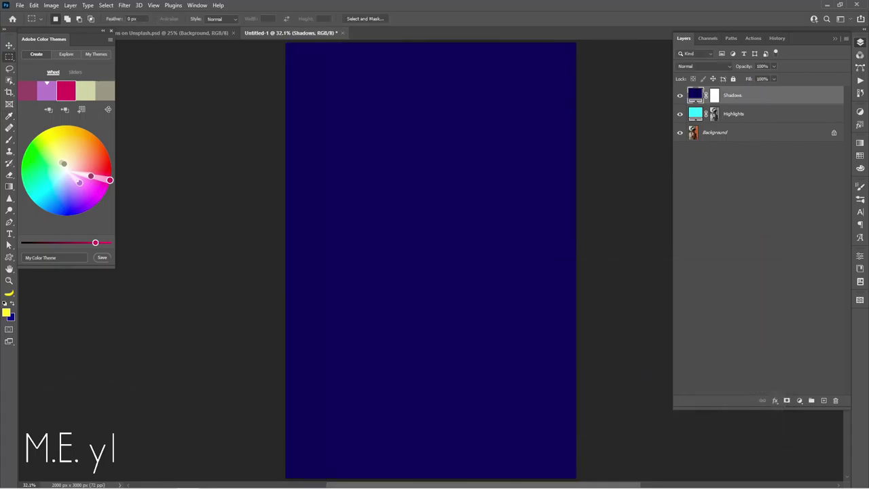
{"action": "left_click_drag", "start_coordinate": [748, 99], "coordinate": [731, 122]}
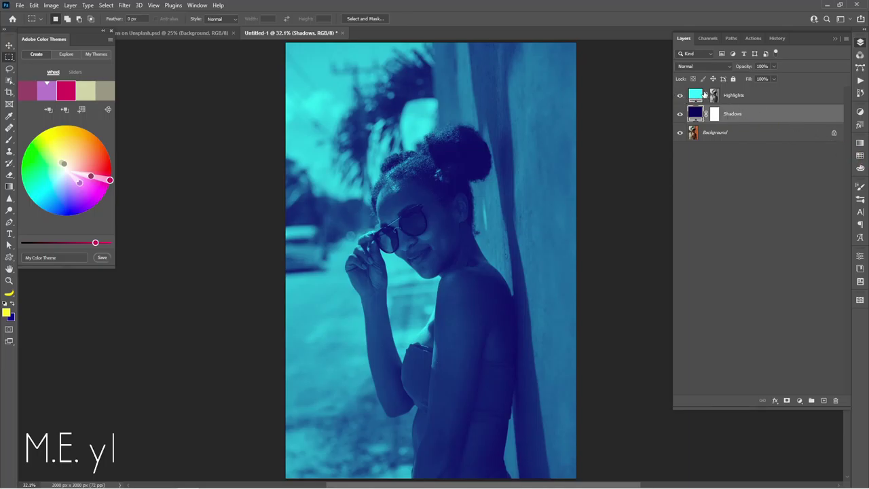
Recolour the Highlights fill layer bright yellow
{"action": "double_click", "coordinate": [695, 95]}
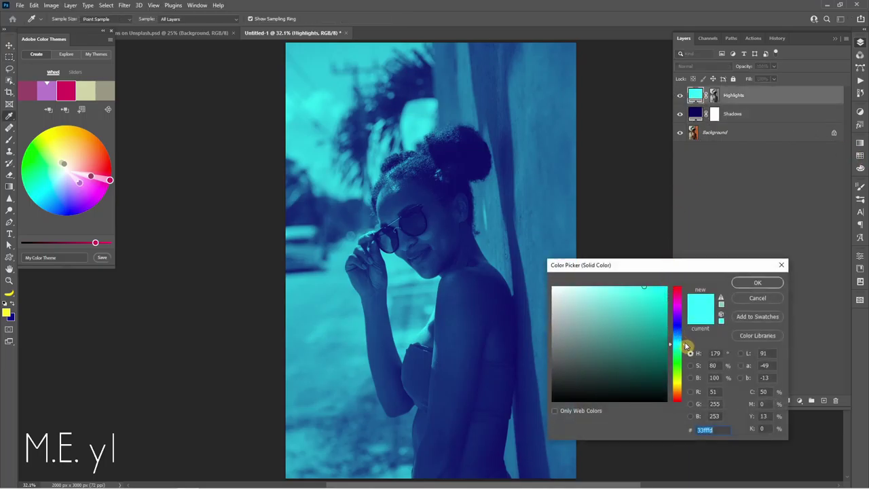
{"action": "mouse_move", "coordinate": [684, 345]}
{"action": "left_mouse_down"}
{"action": "mouse_move", "coordinate": [685, 327]}
{"action": "mouse_move", "coordinate": [691, 384]}
{"action": "left_mouse_up"}
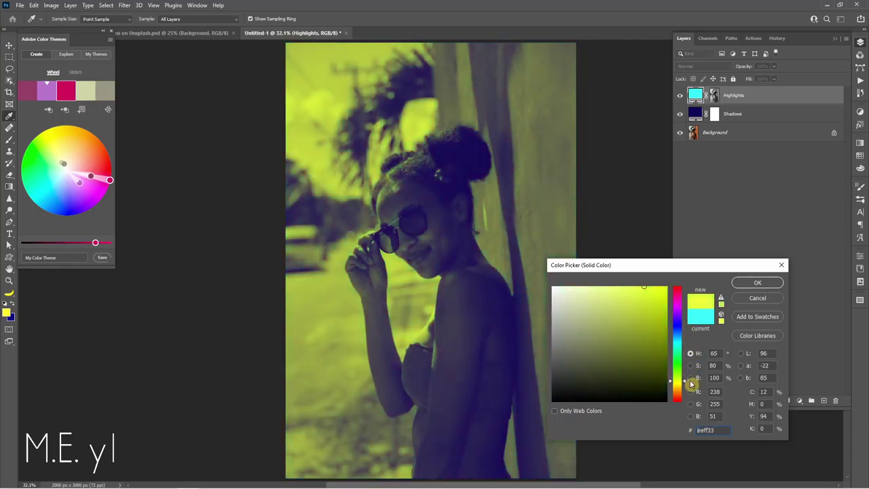
{"action": "left_click", "coordinate": [764, 283]}
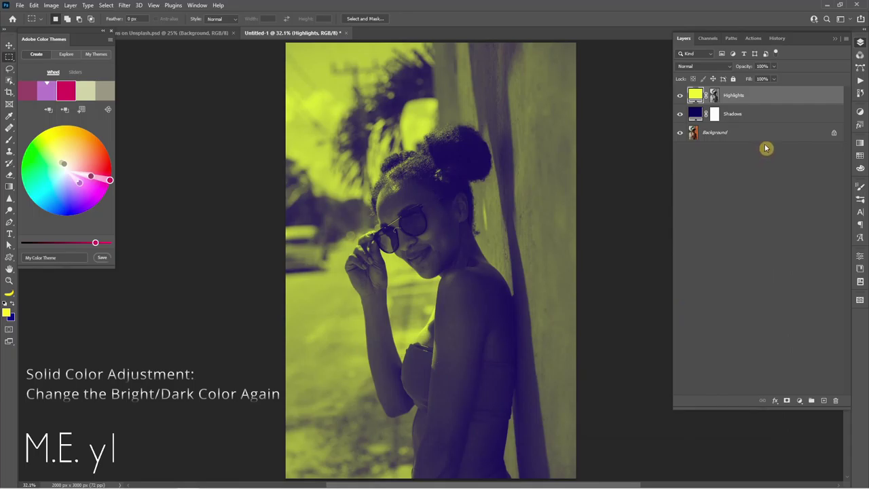
Recolour the Shadows fill layer dark maroon #5a012b
{"action": "double_click", "coordinate": [697, 114]}
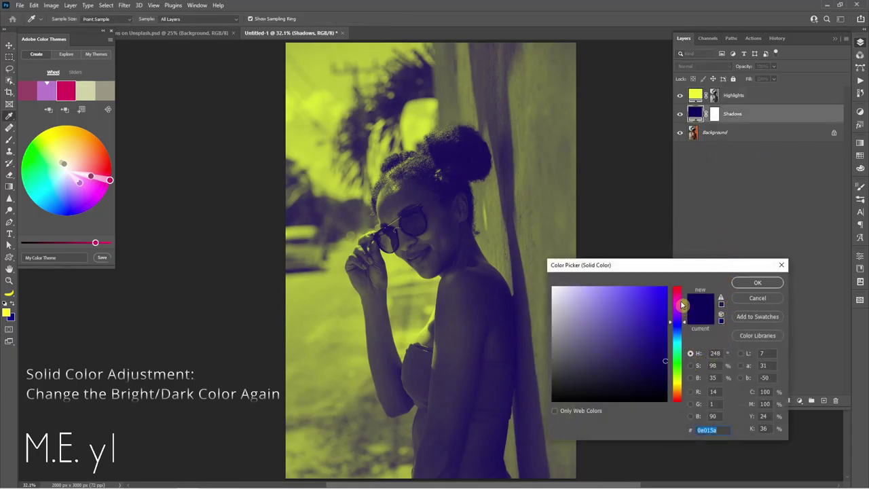
{"action": "left_click", "coordinate": [684, 295]}
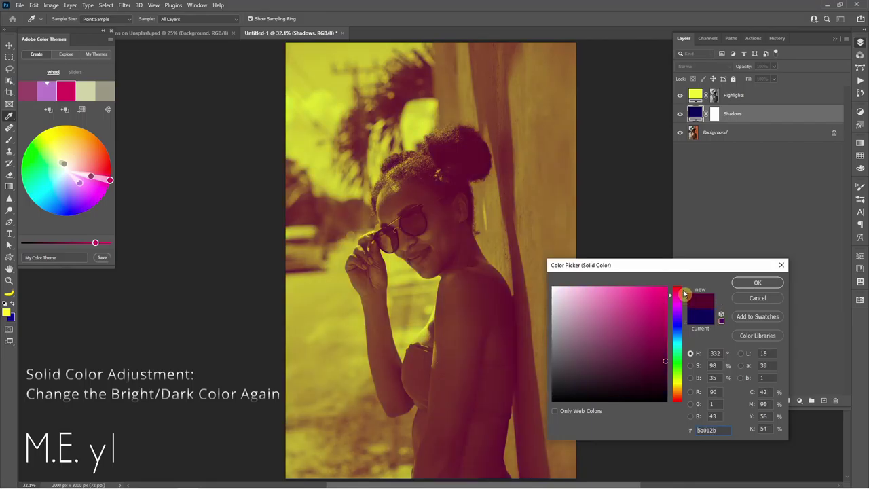
{"action": "left_click", "coordinate": [683, 289]}
{"action": "left_click", "coordinate": [755, 283]}
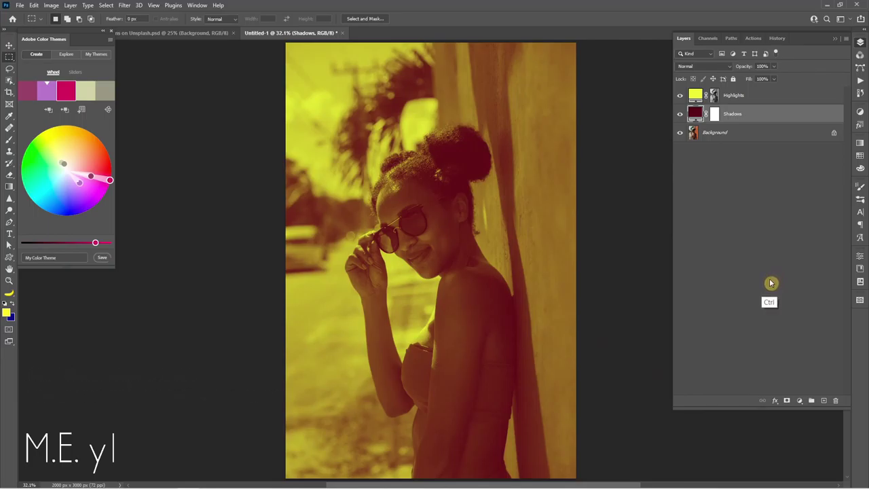
Compare the old and new colours with undo/redo, then hide both fill layers
{"action": "key", "text": "ctrl+z"}
{"action": "key", "text": "ctrl+z"}
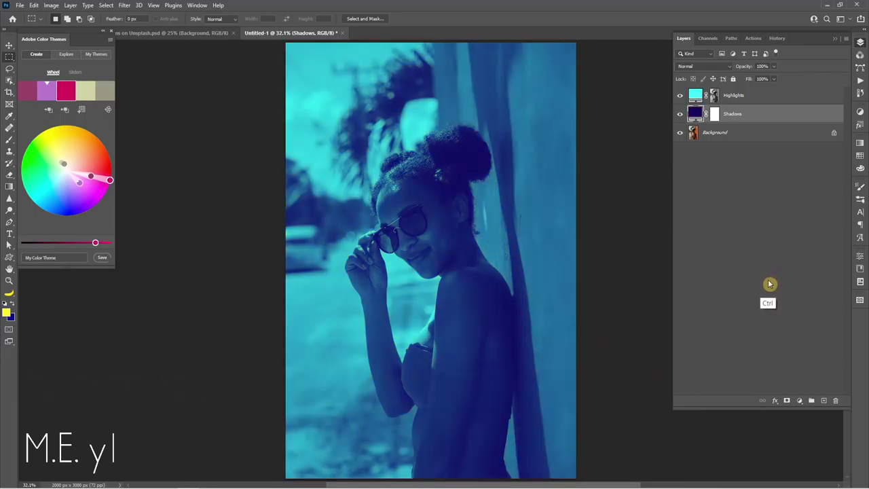
{"action": "key", "text": "ctrl+shift+z"}
{"action": "key", "text": "ctrl+shift+z"}
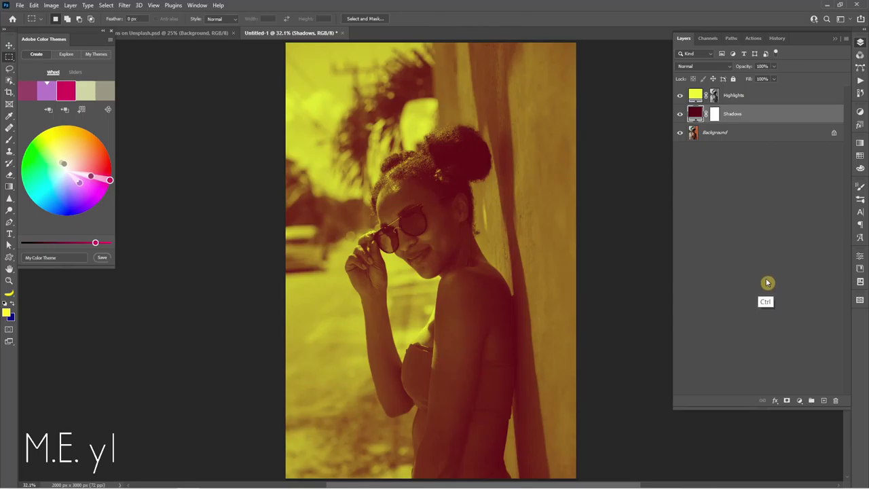
{"action": "left_click", "coordinate": [679, 114]}
{"action": "left_click", "coordinate": [679, 95]}
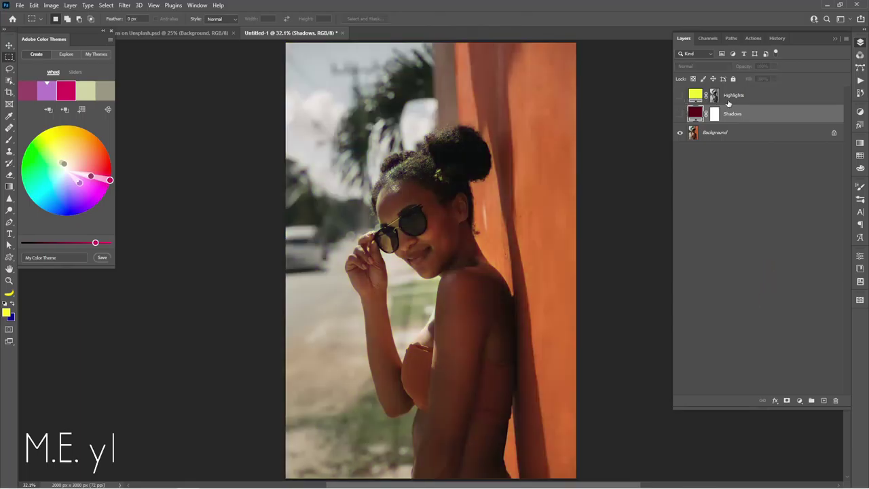
Add a Gradient Map adjustment above Background and move its yellow stop to the 100% end
{"action": "left_click", "coordinate": [752, 132]}
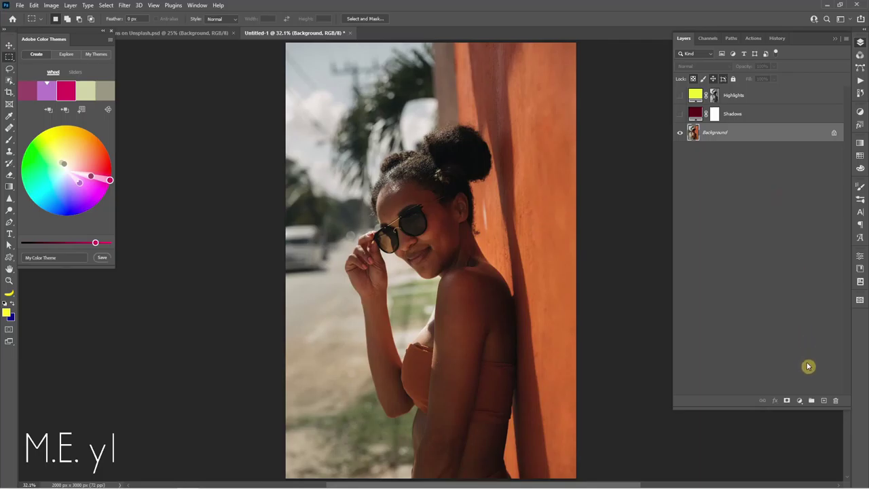
{"action": "left_click", "coordinate": [800, 400]}
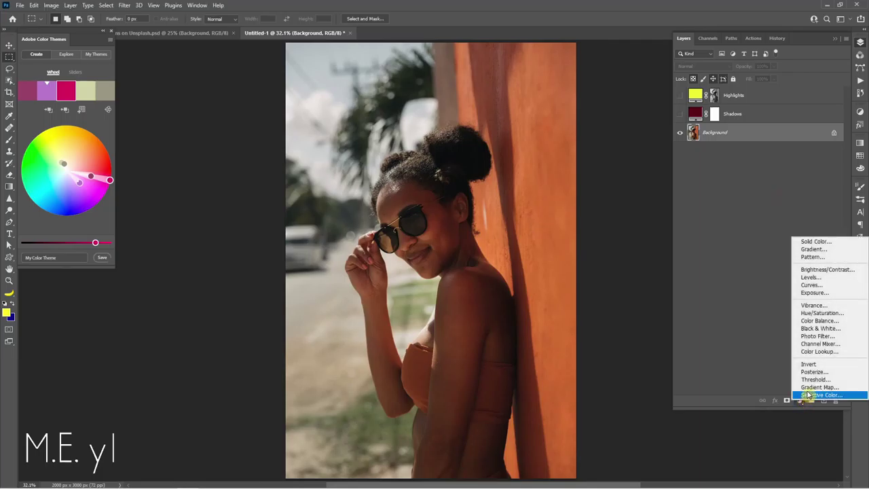
{"action": "left_click", "coordinate": [814, 387]}
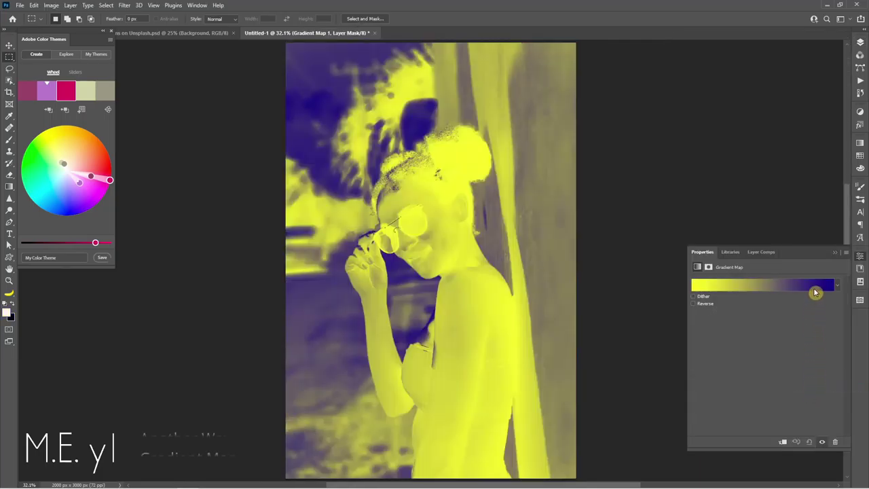
{"action": "left_click", "coordinate": [814, 287]}
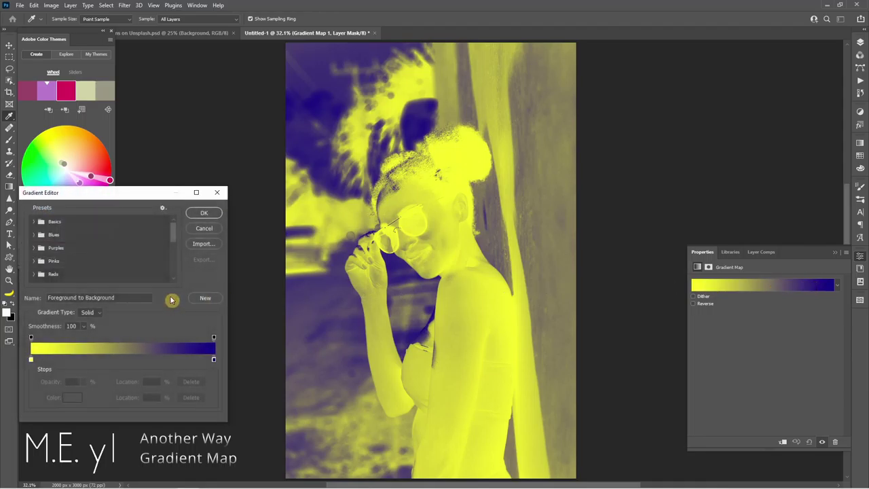
{"action": "mouse_move", "coordinate": [31, 359]}
{"action": "left_mouse_down"}
{"action": "mouse_move", "coordinate": [165, 359]}
{"action": "mouse_move", "coordinate": [31, 358]}
{"action": "left_mouse_up"}
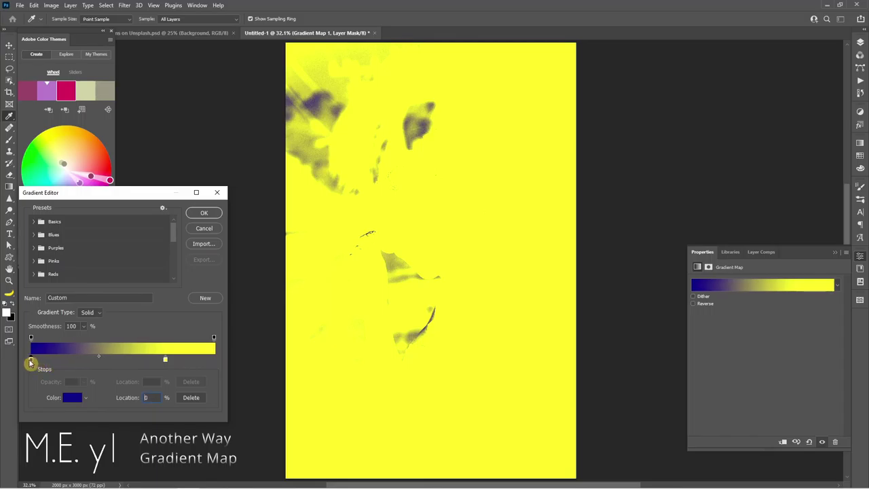
{"action": "left_click_drag", "start_coordinate": [166, 361], "coordinate": [231, 358]}
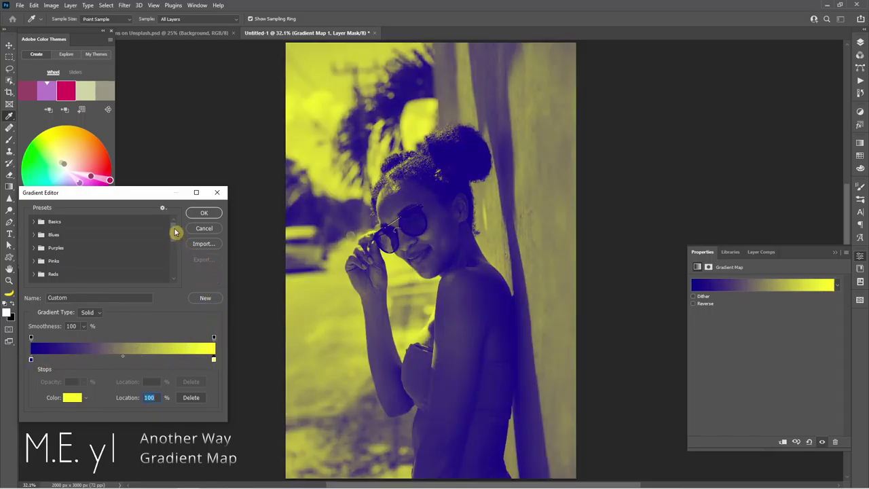
Expand the Blues gradient presets and try Blue_27, Blue to Light Blue and Blue to Yellow
{"action": "mouse_move", "coordinate": [172, 232]}
{"action": "left_mouse_down"}
{"action": "mouse_move", "coordinate": [173, 243]}
{"action": "mouse_move", "coordinate": [175, 230]}
{"action": "left_mouse_up"}
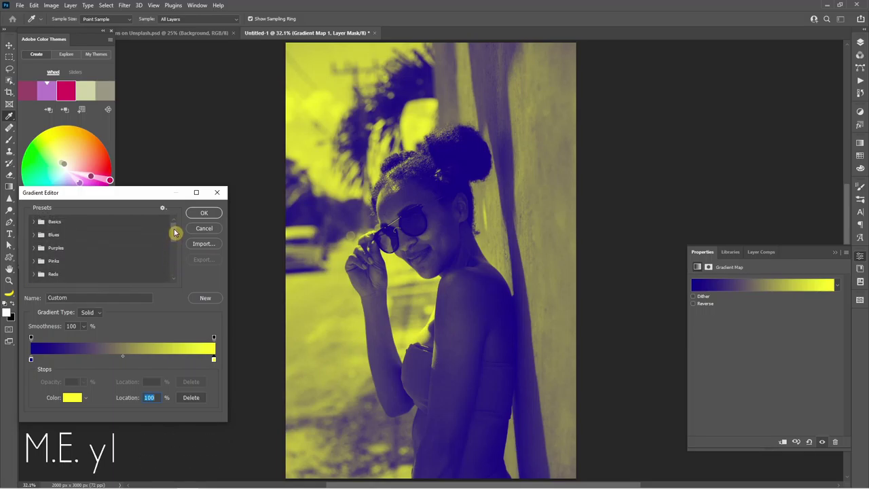
{"action": "left_click", "coordinate": [32, 234]}
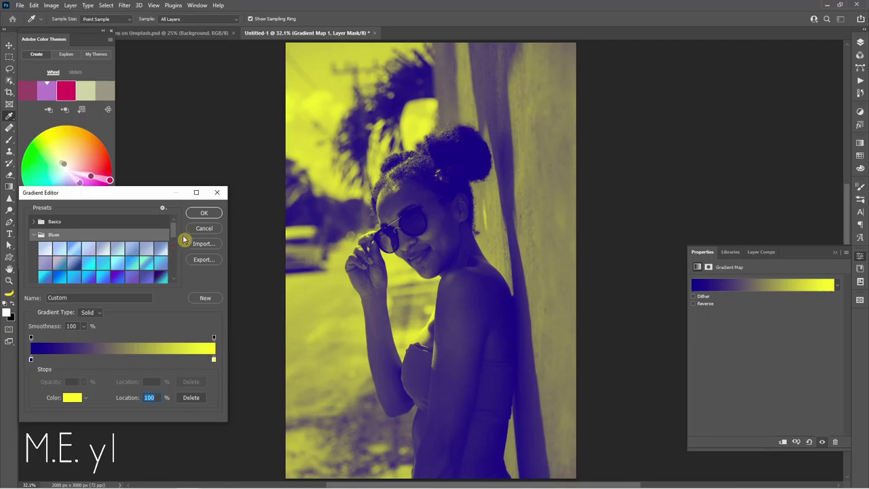
{"action": "mouse_move", "coordinate": [175, 231]}
{"action": "left_mouse_down"}
{"action": "mouse_move", "coordinate": [173, 247]}
{"action": "mouse_move", "coordinate": [172, 234]}
{"action": "left_mouse_up"}
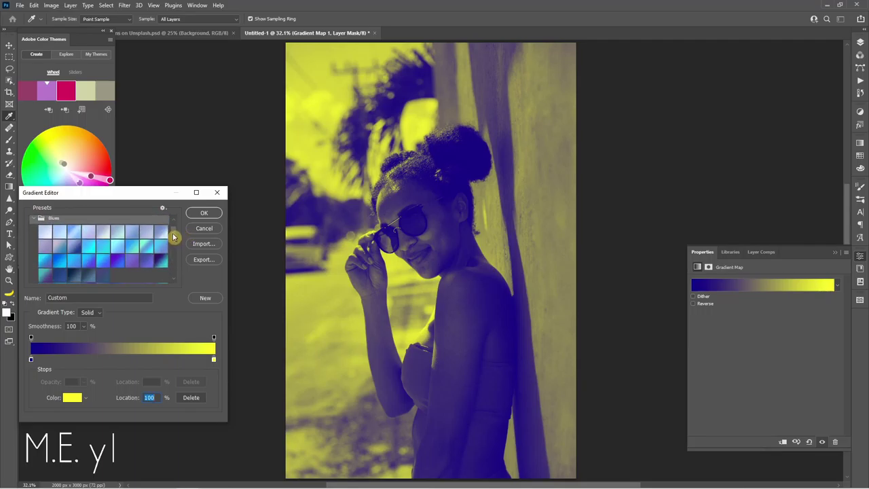
{"action": "left_click", "coordinate": [161, 246]}
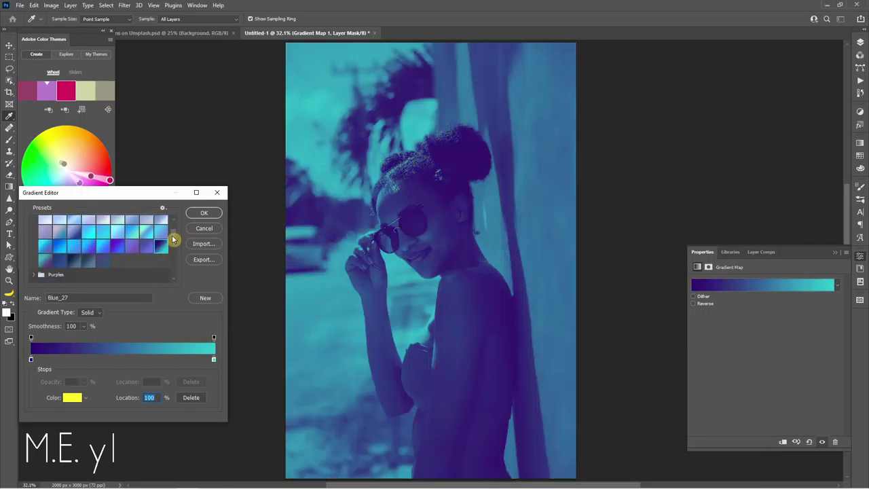
{"action": "left_click_drag", "start_coordinate": [174, 239], "coordinate": [170, 272]}
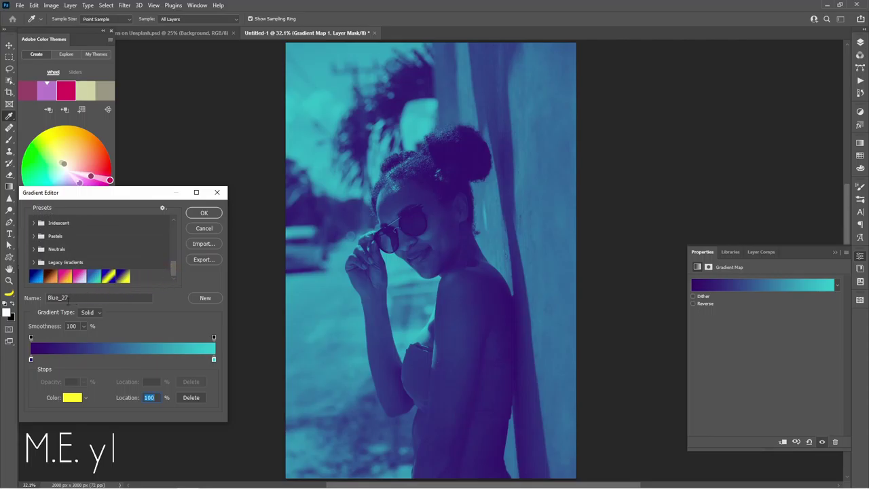
{"action": "left_click", "coordinate": [37, 276]}
{"action": "left_click", "coordinate": [122, 276]}
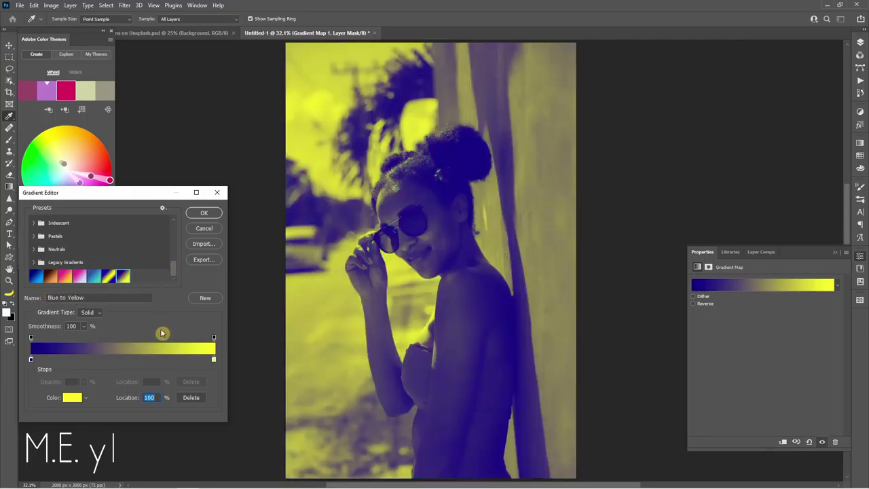
Compare other Blues presets, then keep Blue to Yellow and close the Gradient Editor
{"action": "left_click", "coordinate": [109, 276]}
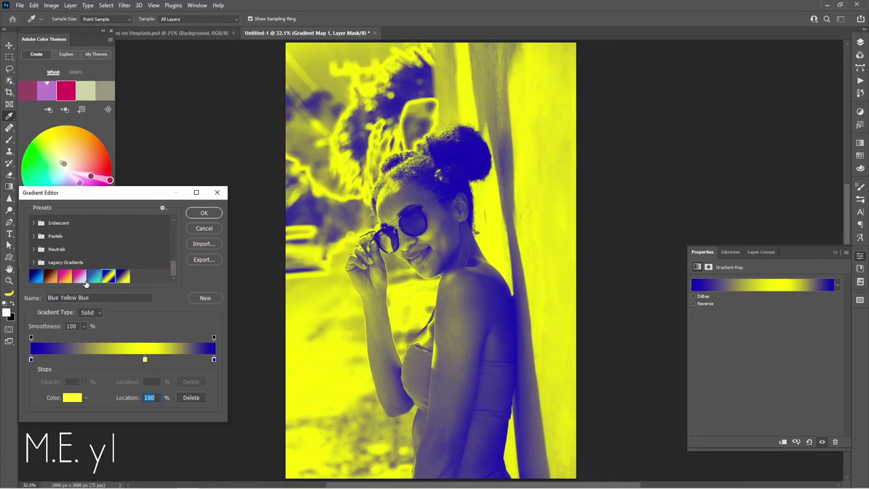
{"action": "left_click", "coordinate": [93, 276]}
{"action": "left_click", "coordinate": [80, 276]}
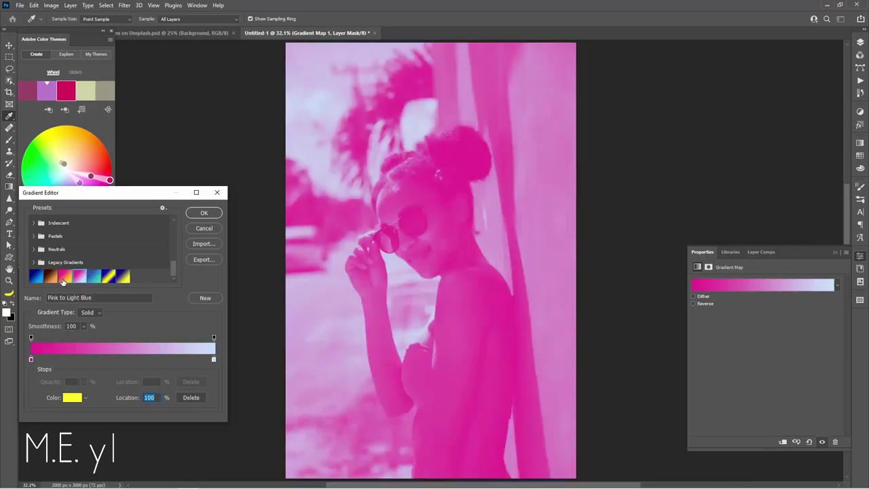
{"action": "left_click", "coordinate": [50, 275]}
{"action": "left_click", "coordinate": [37, 276]}
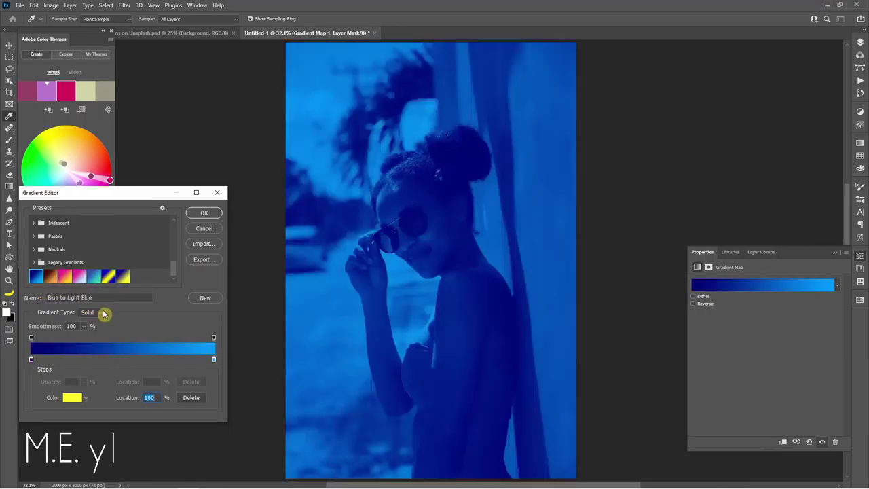
{"action": "left_click", "coordinate": [123, 276]}
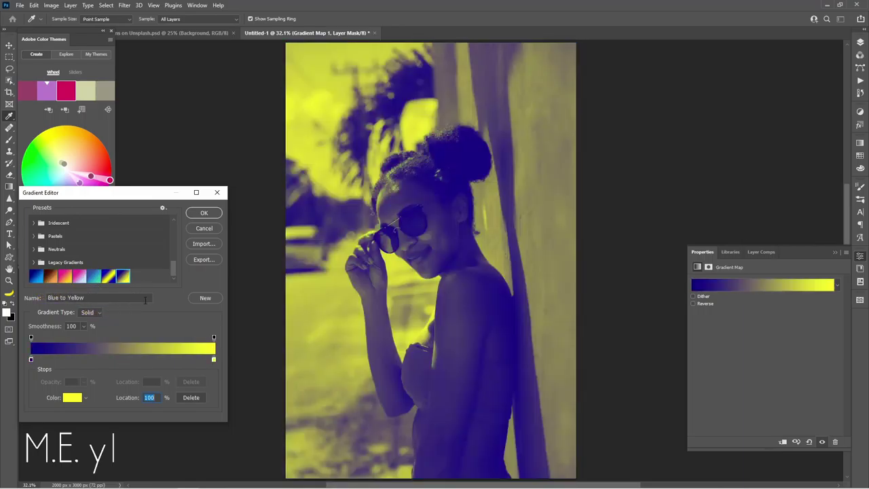
{"action": "left_click", "coordinate": [204, 213]}
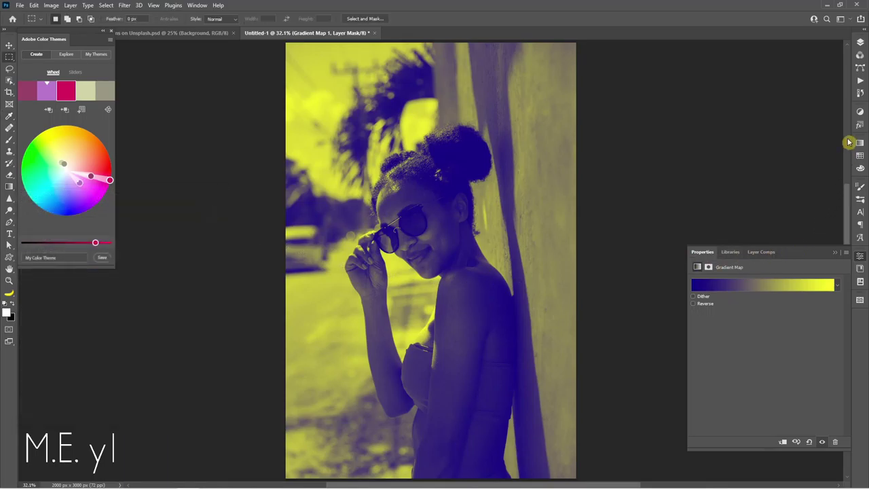
Select the Highlights and Shadows fill layers and group them
{"action": "left_click", "coordinate": [859, 42]}
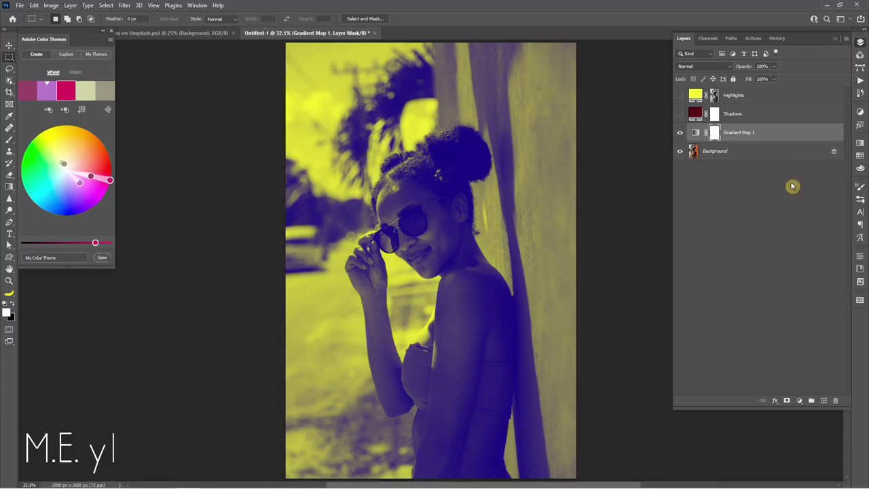
{"action": "double_click", "coordinate": [747, 133]}
{"action": "left_click", "coordinate": [747, 114]}
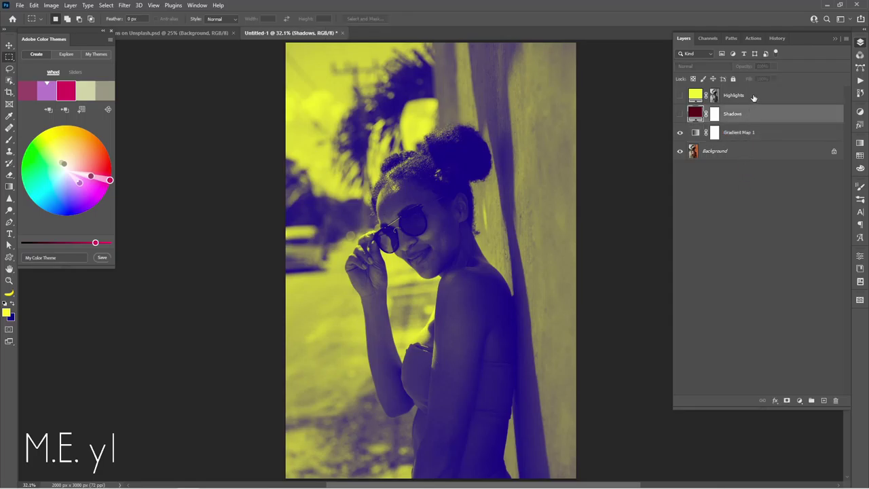
{"action": "left_click", "coordinate": [752, 99], "text": "shift"}
{"action": "key", "text": "ctrl+g"}
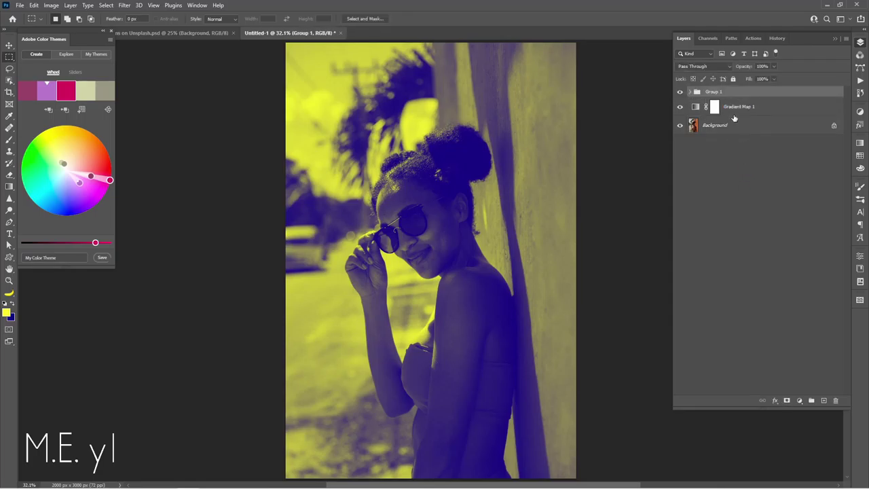
Rename the new group Gradient Map 2
{"action": "double_click", "coordinate": [713, 90]}
{"action": "type", "text": "Gradient Map 1"}
{"action": "type", "text": "2"}
{"action": "key", "text": "Return"}
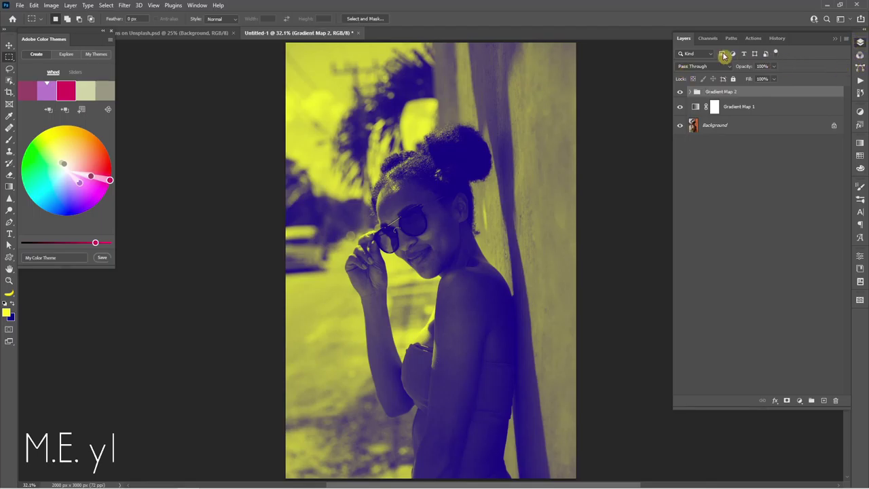
Hide Gradient Map 1 and show Gradient Map 2 after comparing the two
{"action": "left_click", "coordinate": [679, 91]}
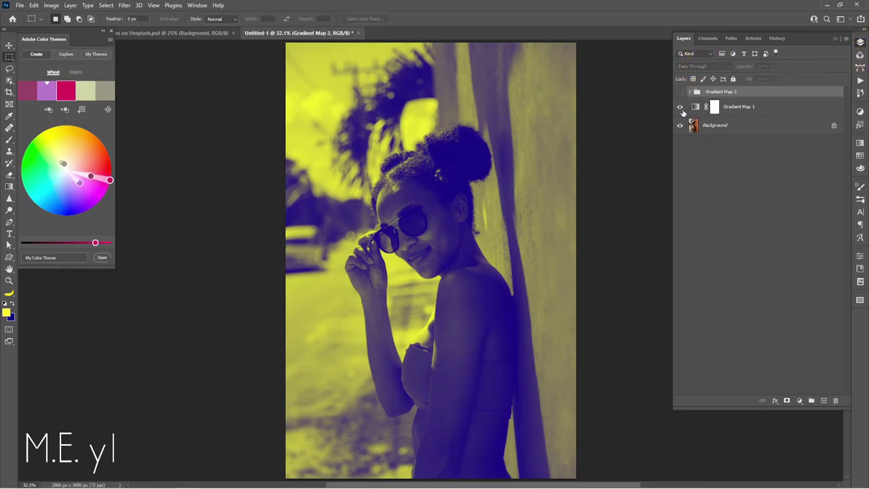
{"action": "left_click", "coordinate": [679, 106]}
{"action": "left_click", "coordinate": [679, 91]}
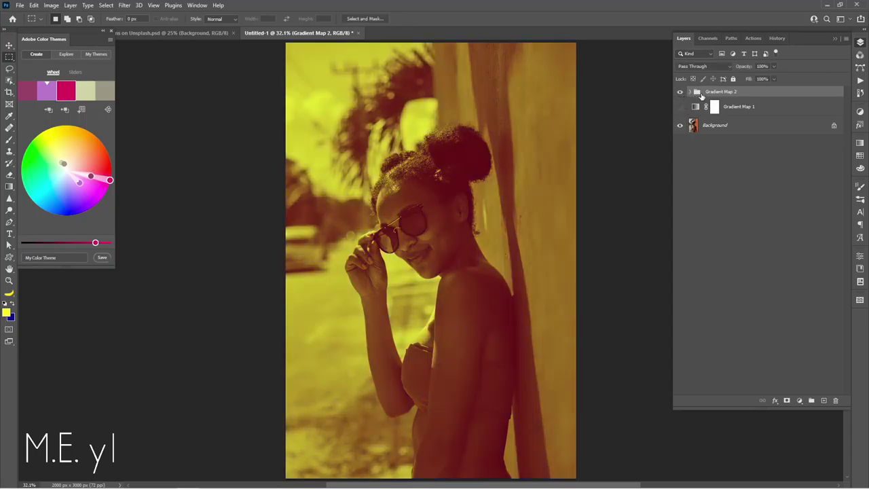